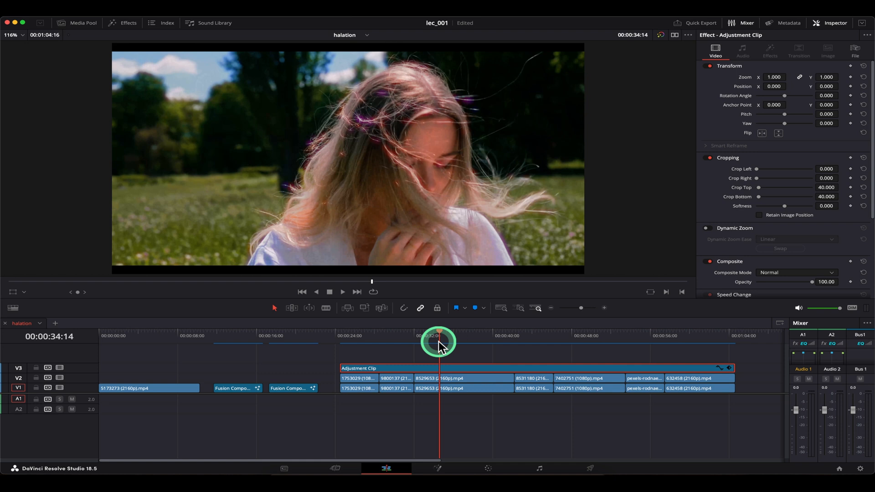
Compare the blonde woman's close-up at 00:00:33:14 with the halation adjustment clip disabled and enabled
left_click_drag(430, 338, 429, 337)
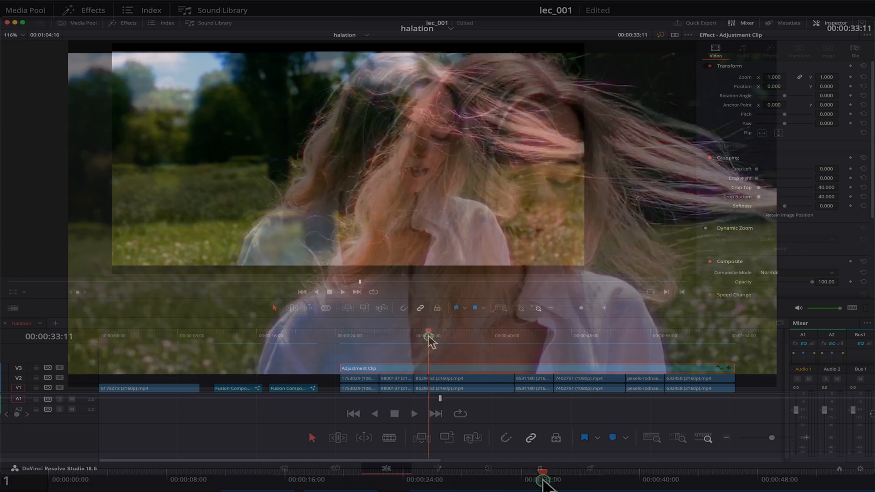
left_click_drag(543, 479, 545, 484)
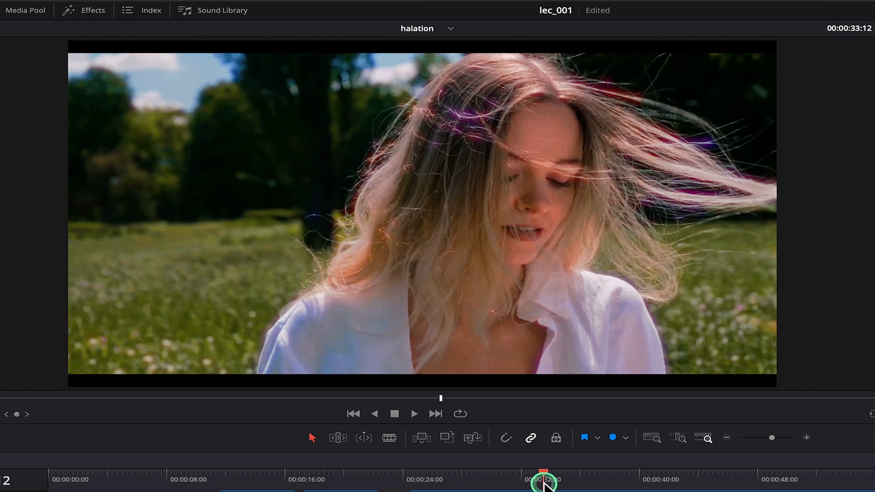
left_click(598, 206)
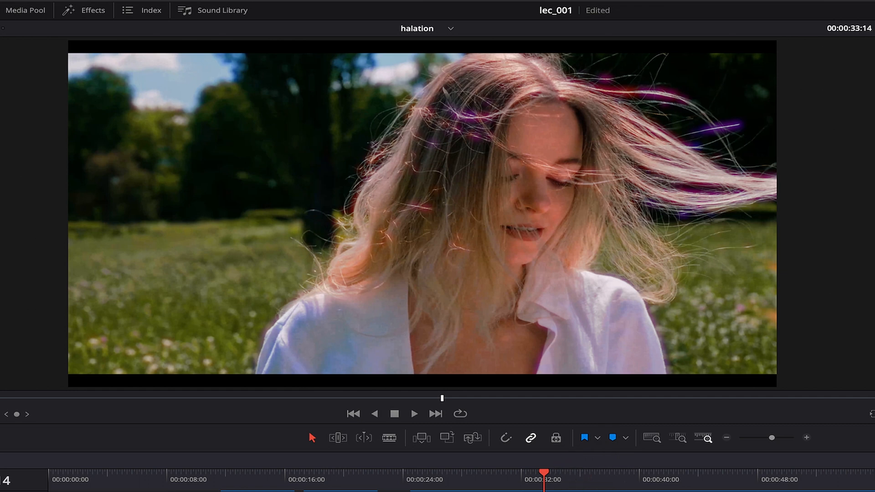
key("d")
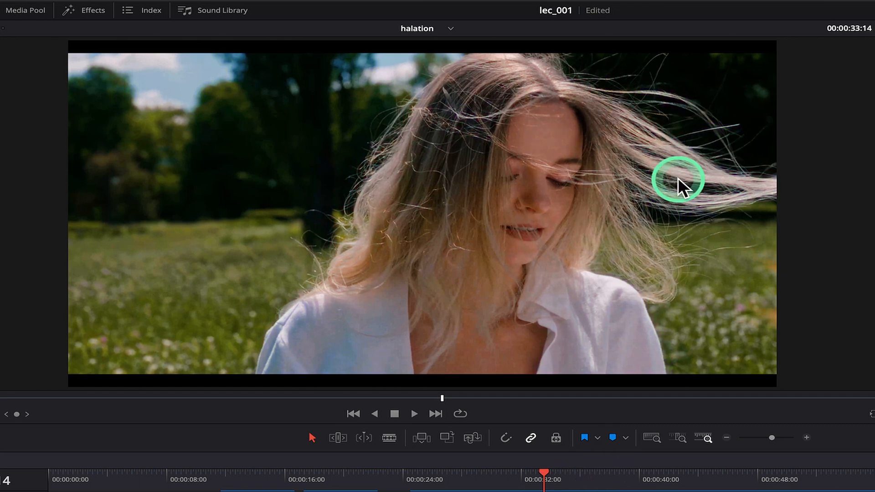
key("d")
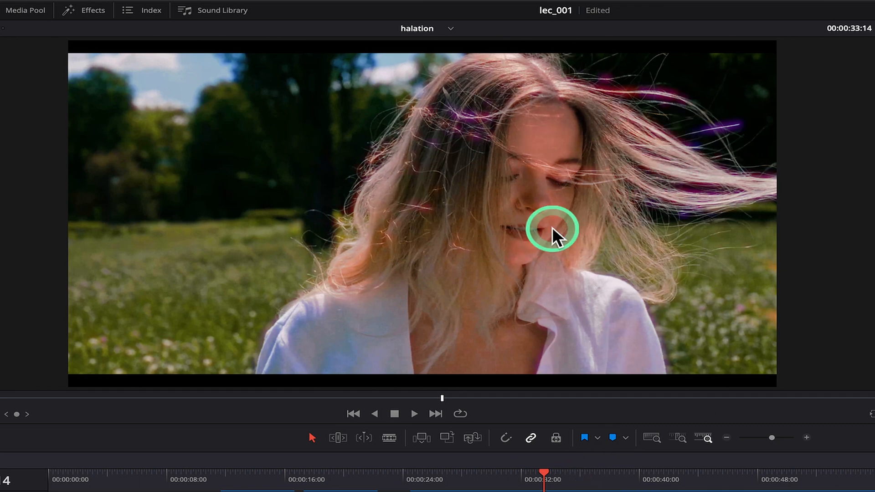
Compare the lakeside shot at 00:00:29:12 and the Ferris wheel shot at 00:00:25:15 with halation off and on
left_click_drag(543, 479, 484, 478)
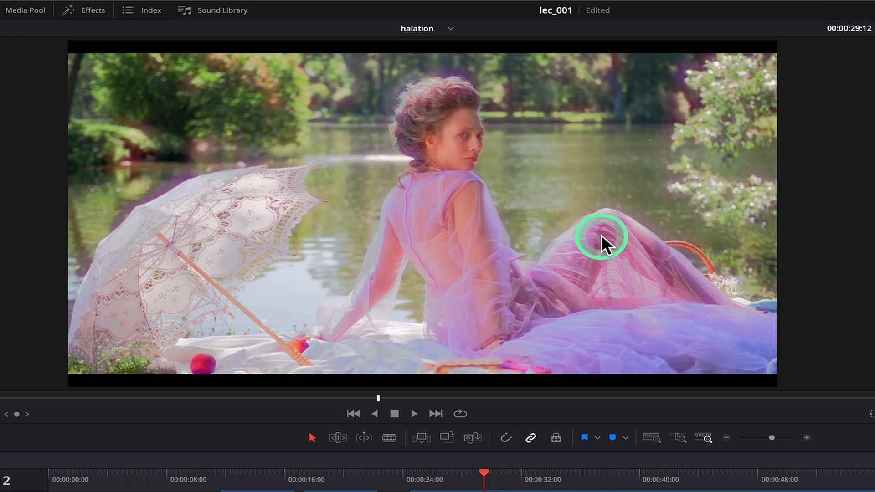
key("d")
key("d")
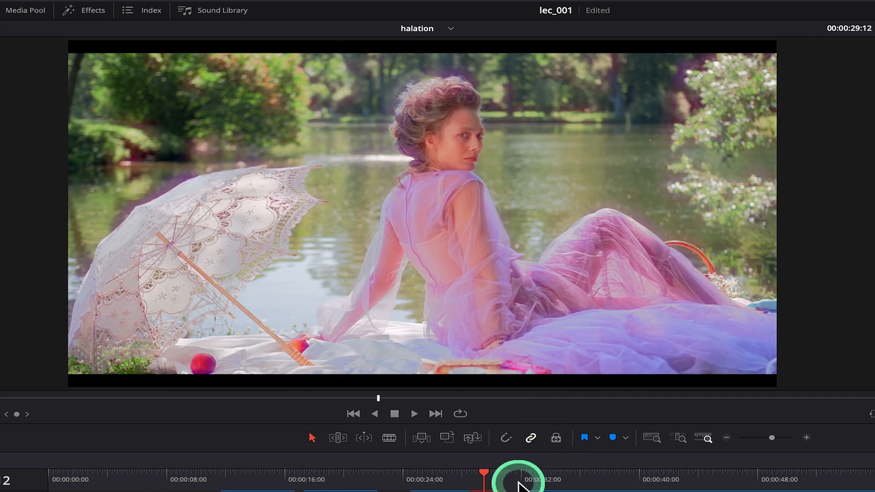
left_click_drag(489, 477, 428, 486)
key("d")
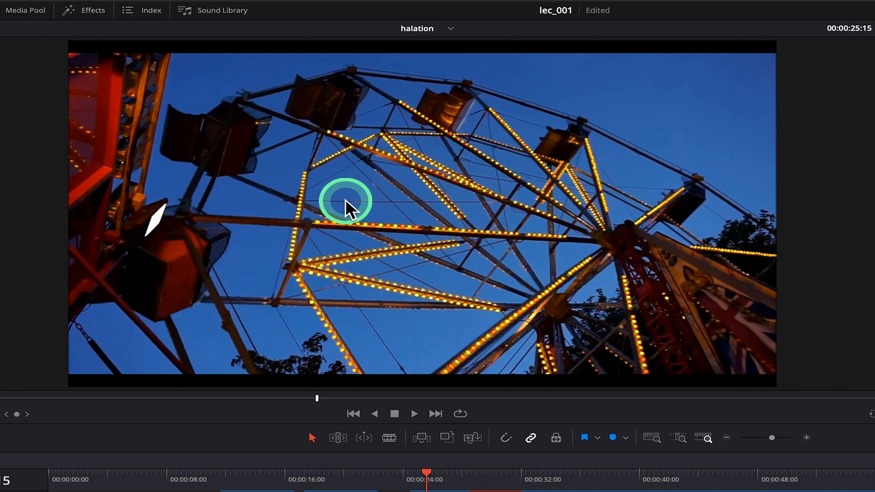
key("d")
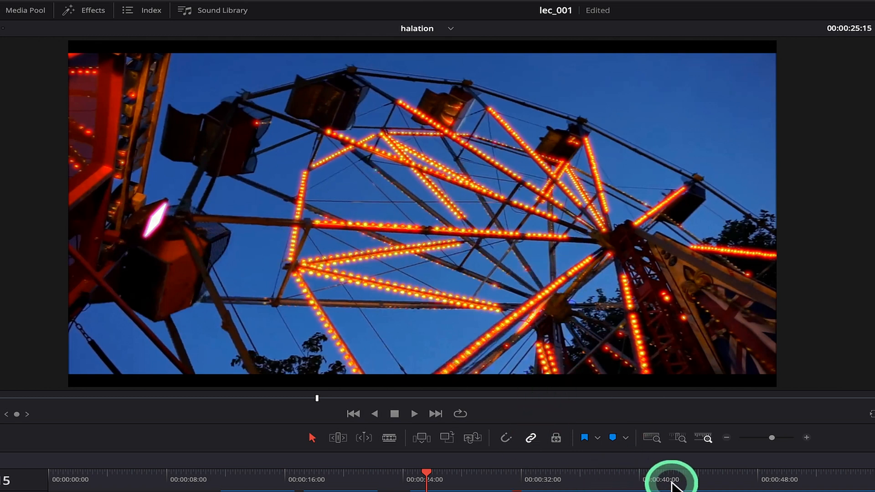
Examine the halation on the shot at 00:00:43:17 and compare it off and on in the flower shot at 00:00:48:10
left_click_drag(681, 481, 694, 480)
left_click(463, 323)
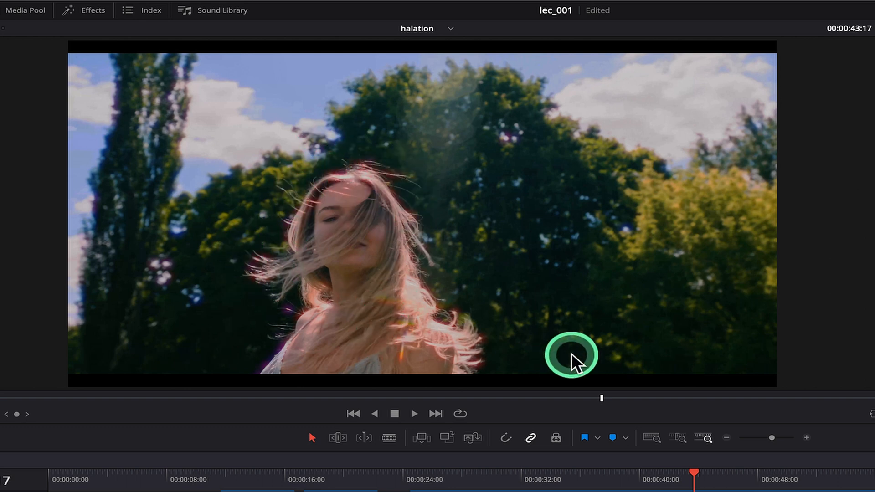
left_click(764, 476)
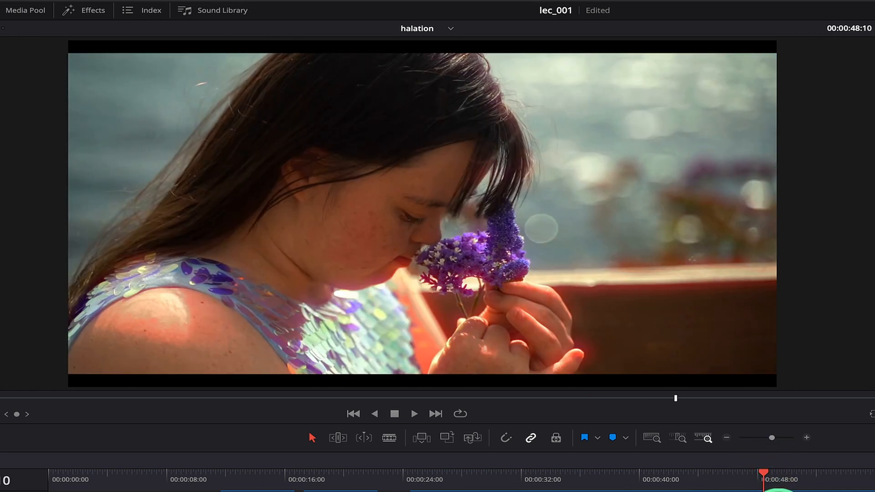
key("d")
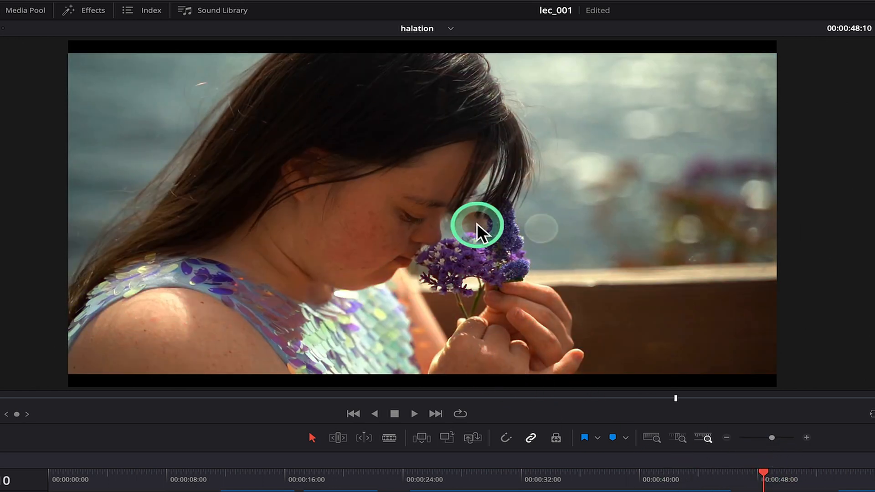
key("d")
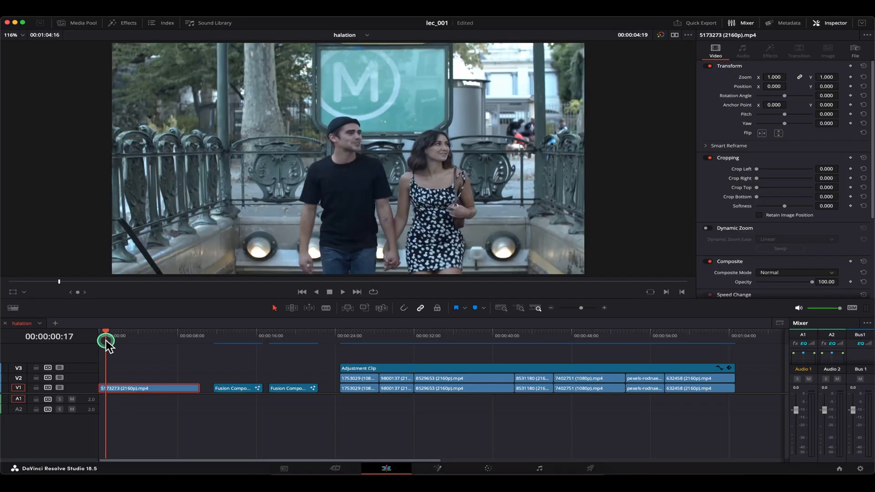
Open the metro couple clip for color grading, add a serial node after node 01 and arrange the two nodes
mouse_move(107, 345)
left_mouse_down()
mouse_move(123, 346)
mouse_move(105, 344)
left_mouse_up()
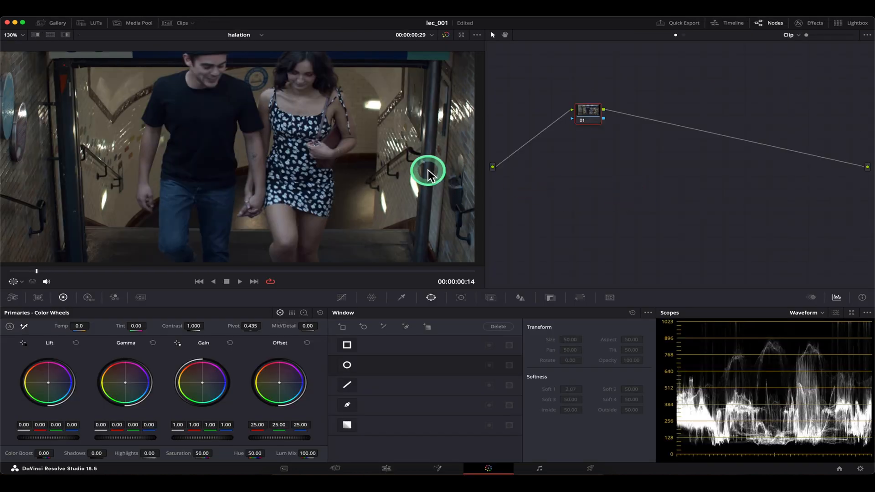
scroll(346, 184, "down", 3)
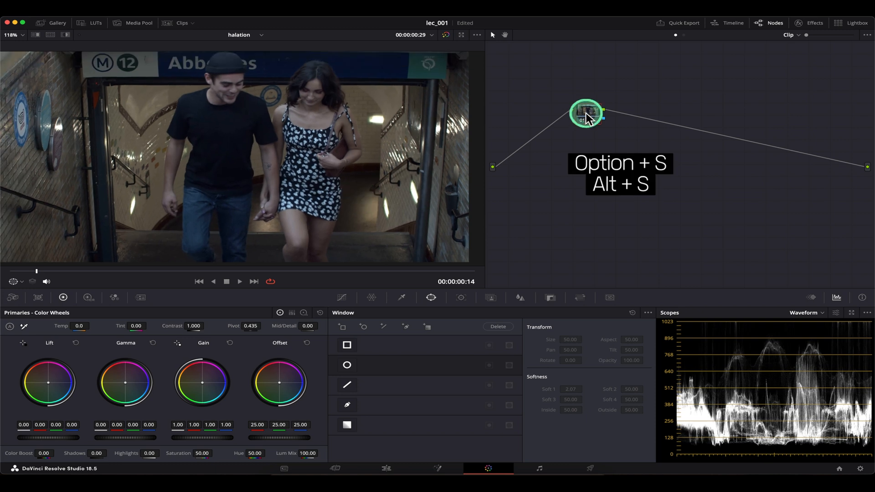
key("alt+s")
left_click_drag(594, 118, 548, 120)
left_click_drag(622, 120, 604, 92)
left_click_drag(543, 113, 547, 140)
Search the effects library for "hal" and apply the Halation effect to node 02
left_click(809, 23)
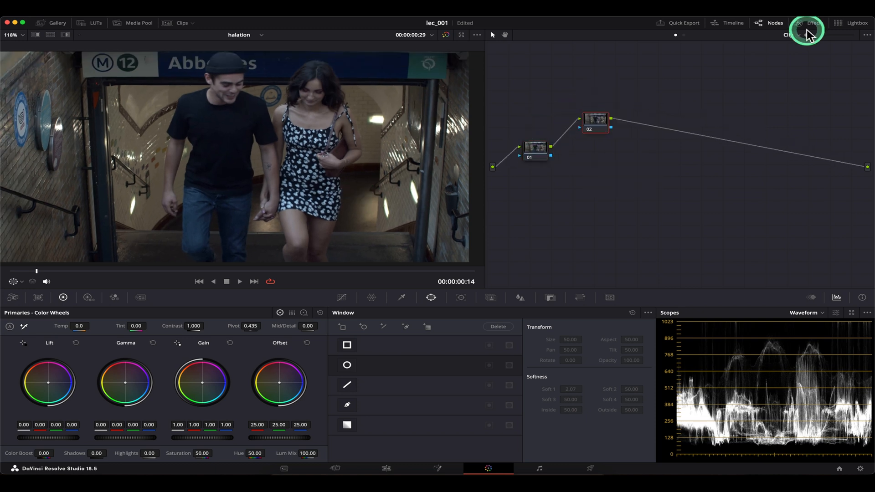
left_click(784, 80)
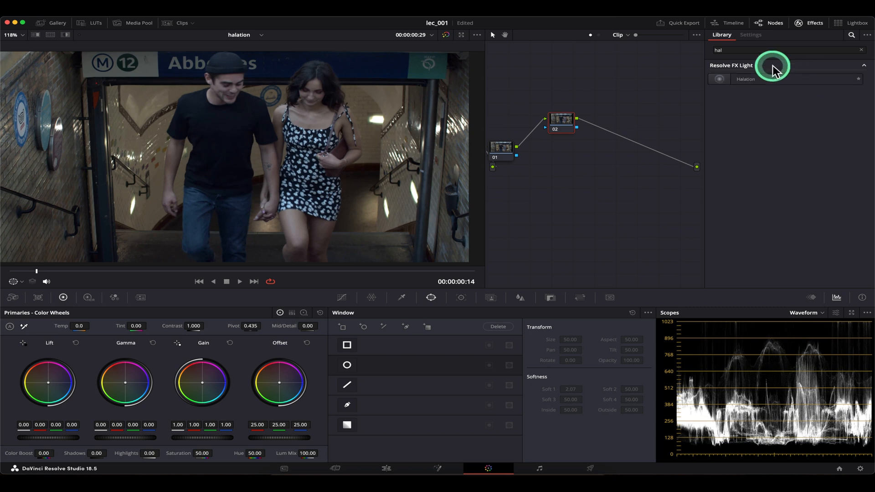
double_click(747, 48)
key("BackSpace")
type("hal")
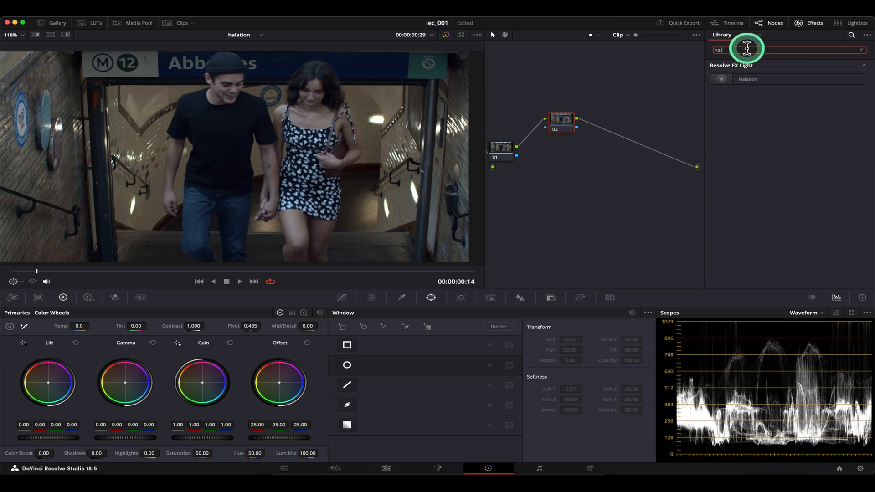
left_click_drag(763, 82, 565, 124)
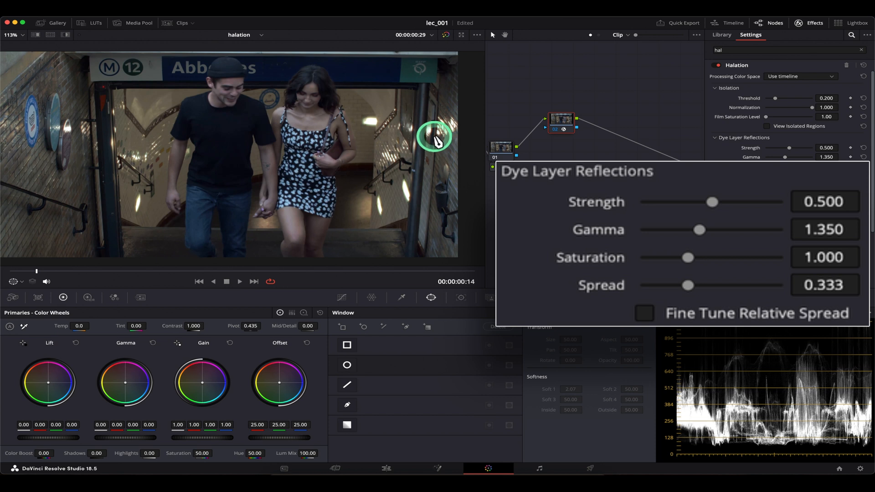
Set the Dye Layer Reflections strength to 0.872 and gamma to 3.000 in the Halation settings
left_click_drag(786, 146, 818, 151)
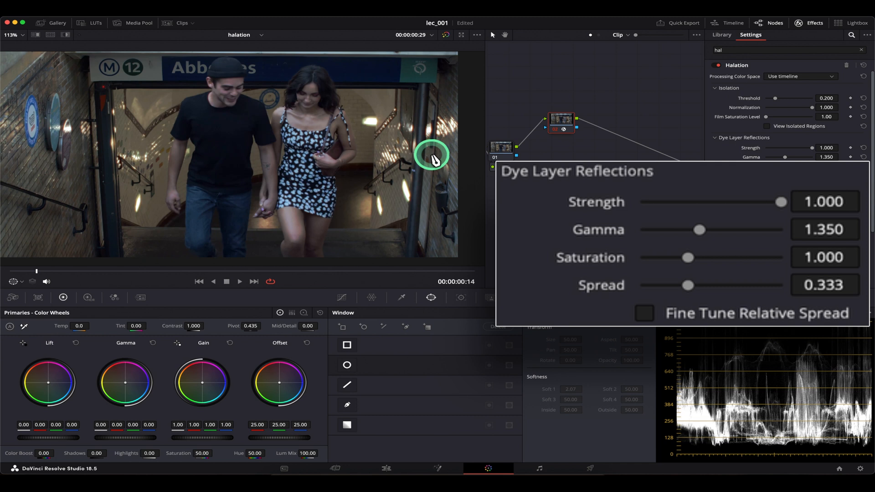
left_click_drag(809, 149, 774, 157)
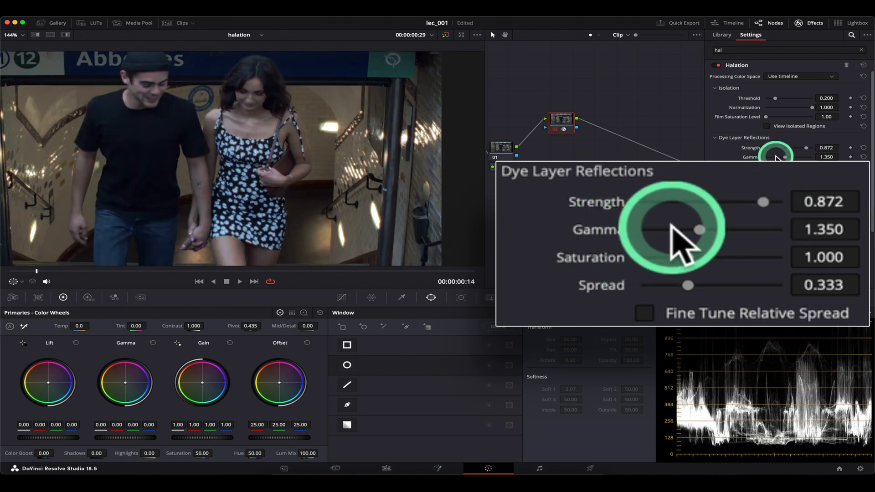
left_click_drag(787, 157, 825, 158)
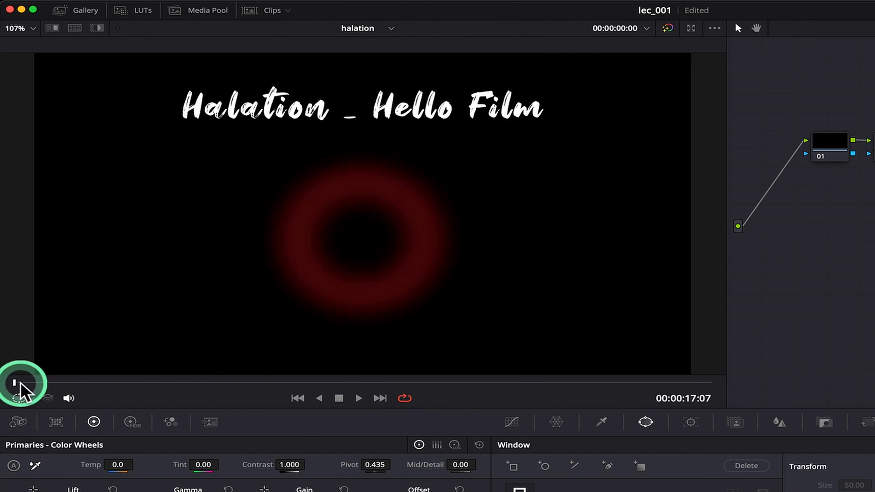
Scrub the red ring clip between its first and last frames to compare the wide faint glow with the narrow bright one
left_click_drag(16, 383, 35, 404)
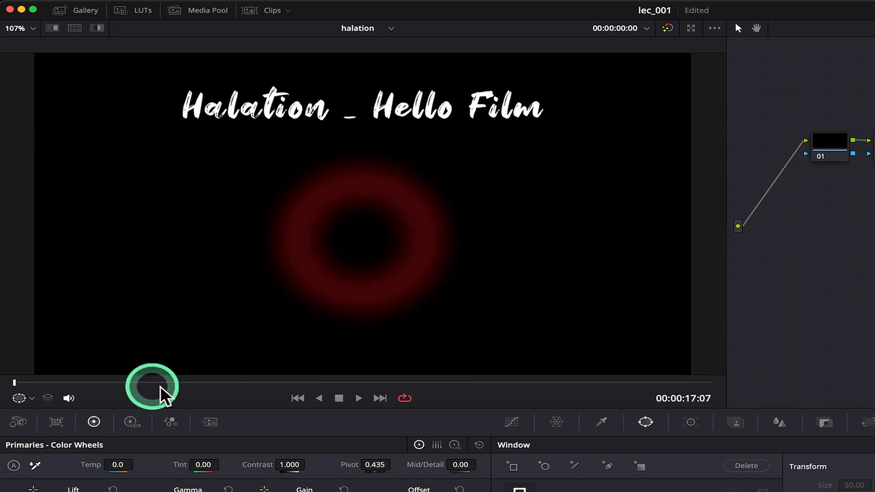
left_click_drag(20, 381, 726, 387)
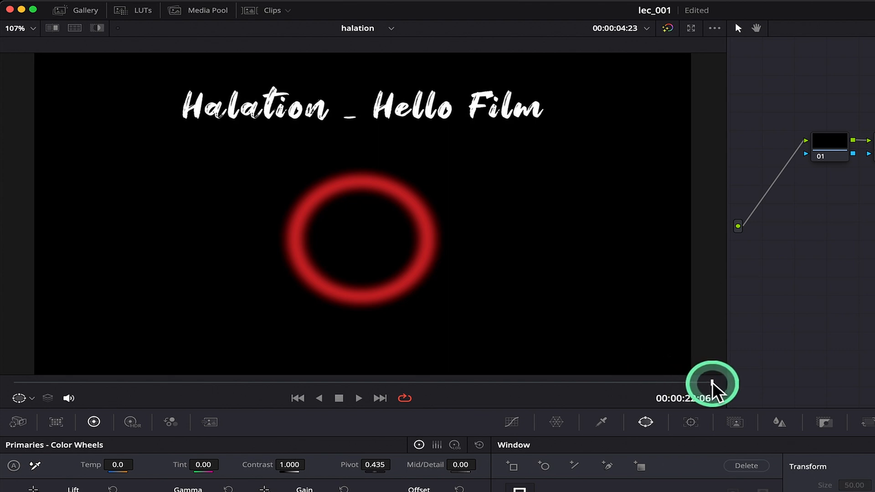
mouse_move(709, 385)
left_mouse_down()
mouse_move(7, 384)
mouse_move(712, 383)
left_mouse_up()
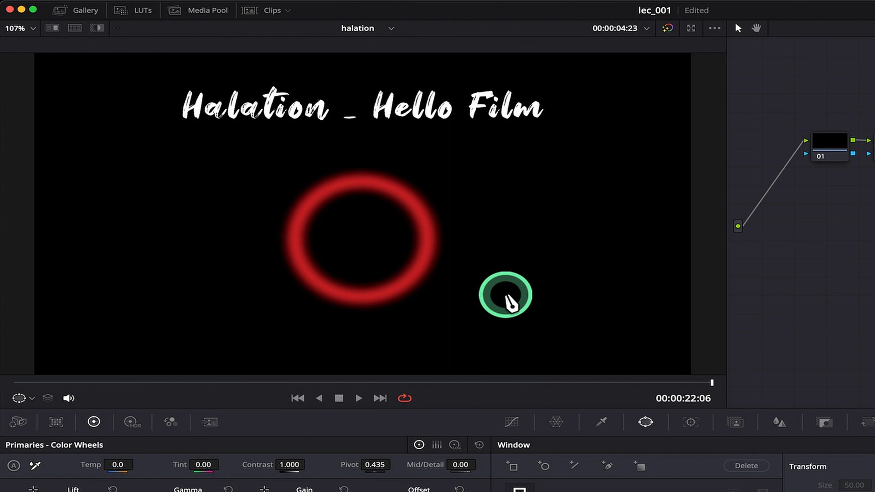
left_click(19, 384)
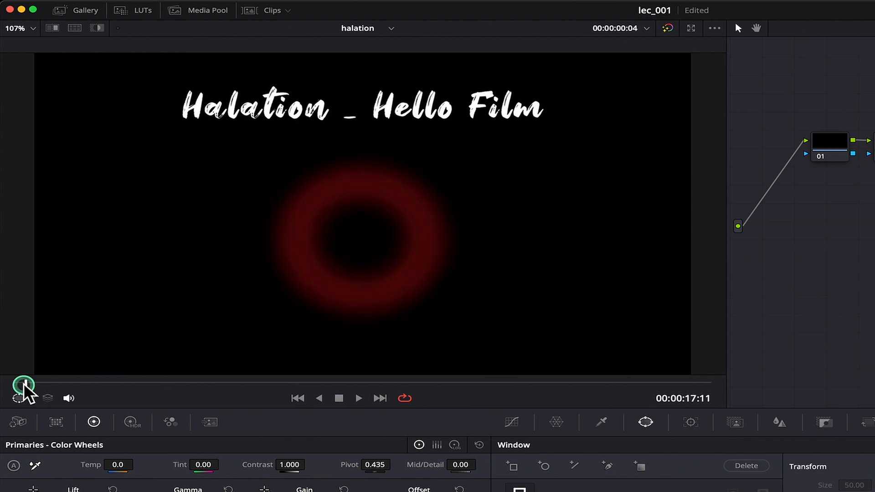
left_click_drag(378, 382, 723, 383)
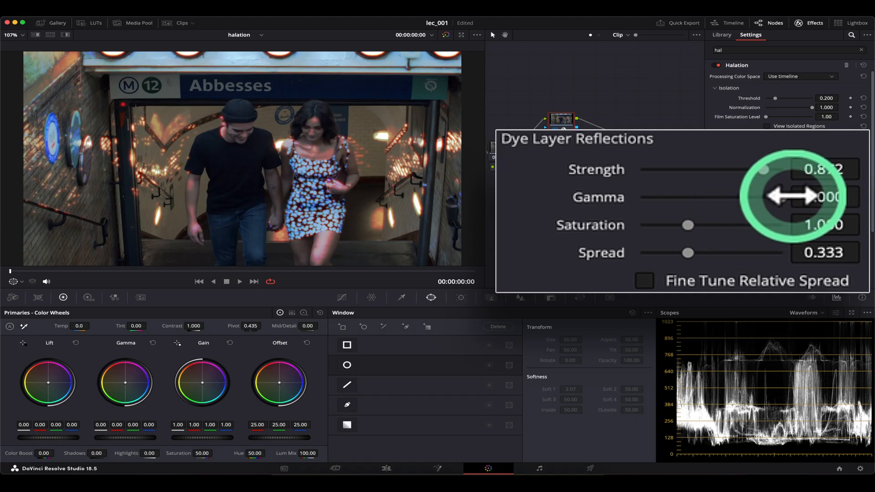
Sweep the Dye Layer Reflections gamma between 0.200 and 3.000, then leave it at 2.821
left_click_drag(791, 196, 632, 198)
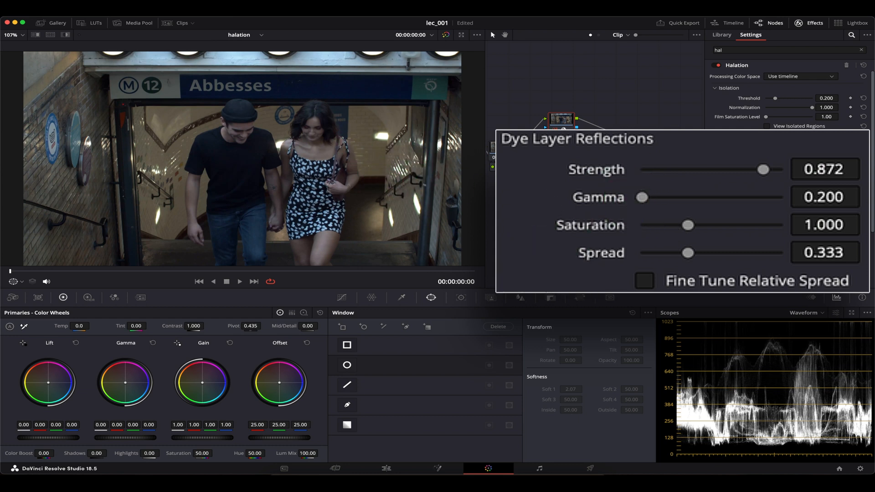
left_click_drag(643, 198, 797, 215)
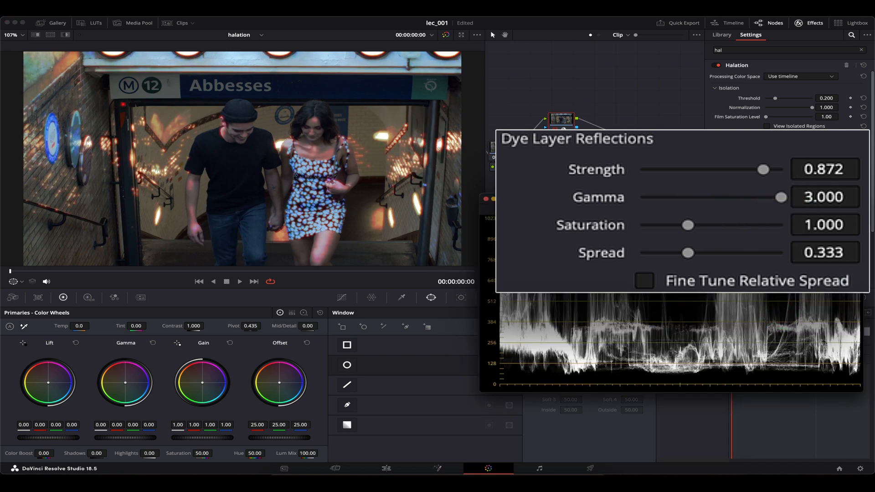
double_click(606, 199)
left_click_drag(643, 197, 755, 197)
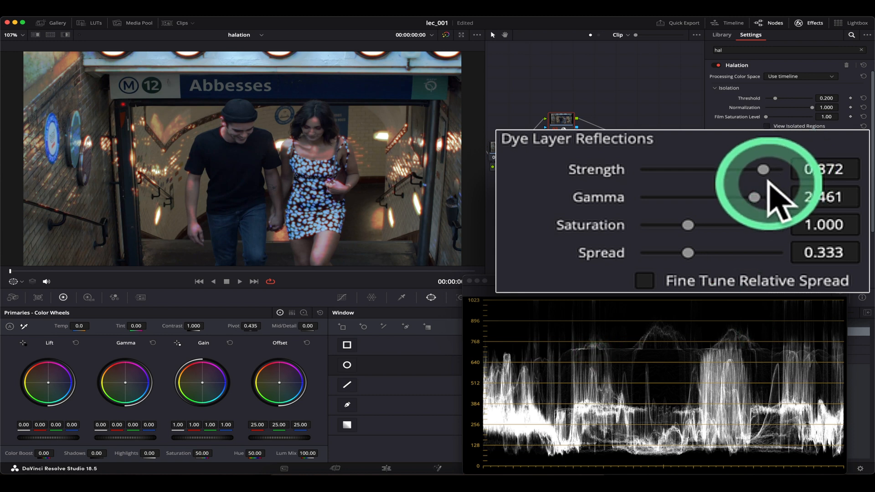
mouse_move(754, 197)
left_mouse_down()
mouse_move(682, 197)
mouse_move(760, 197)
left_mouse_up()
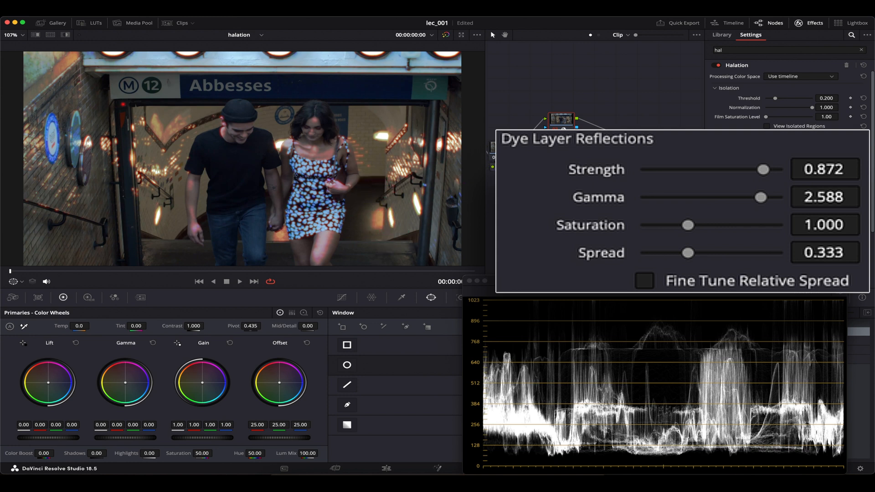
left_click_drag(761, 197, 774, 198)
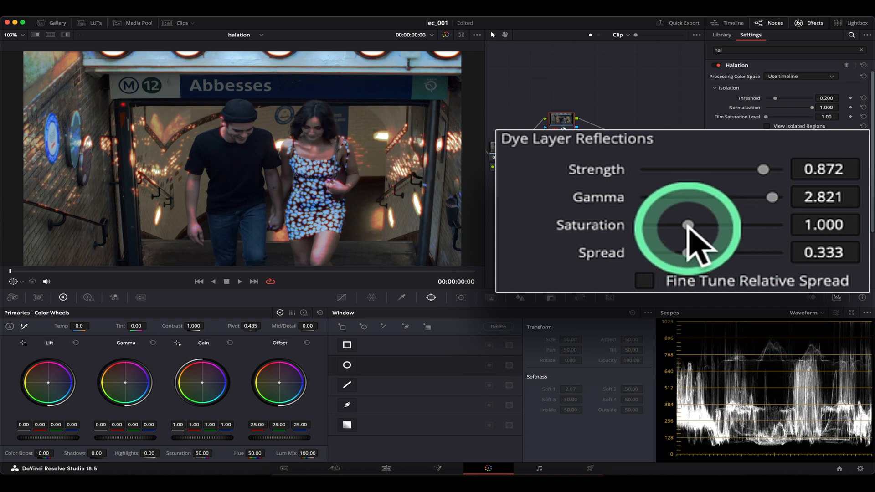
Set the Dye Layer Reflections saturation to 2.000 and the spread to 0.486
left_click_drag(688, 224, 836, 245)
scroll(381, 200, "up", 3)
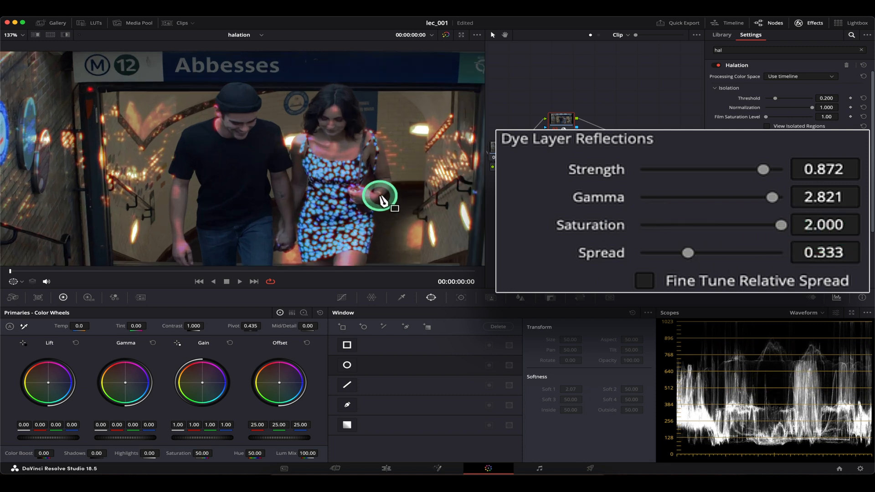
scroll(381, 201, "up", 3)
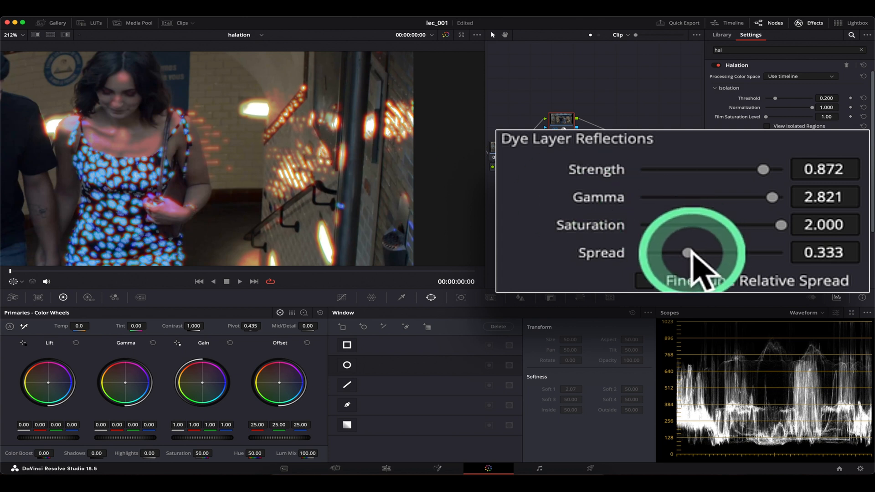
mouse_move(689, 253)
left_mouse_down()
mouse_move(649, 253)
mouse_move(782, 254)
mouse_move(668, 253)
mouse_move(687, 254)
left_mouse_up()
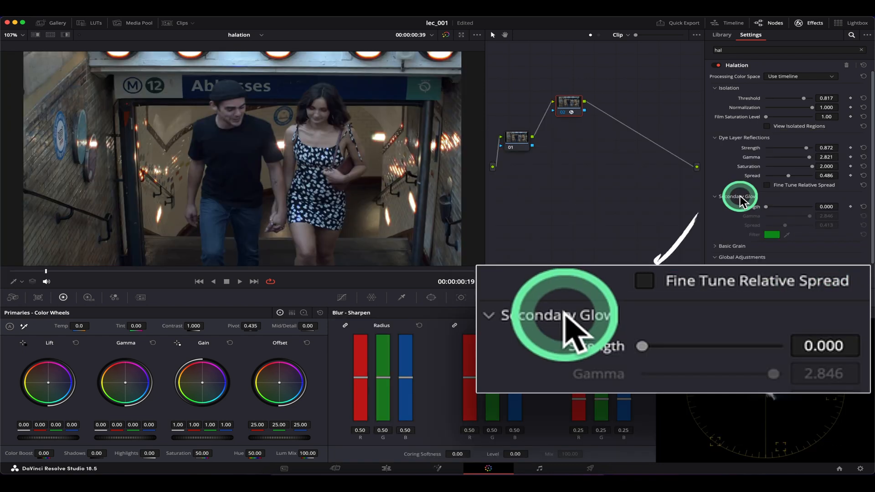
Enable Fine Tune Relative Spread and isolate the blue glow by setting red and green to 0.000 and blue to 2.000
left_click(768, 185)
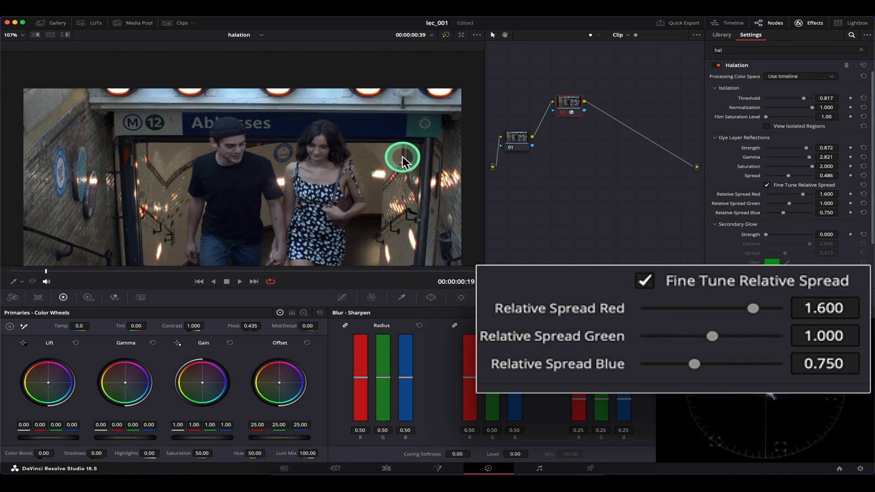
scroll(401, 157, "up", 5)
scroll(325, 143, "up", 6)
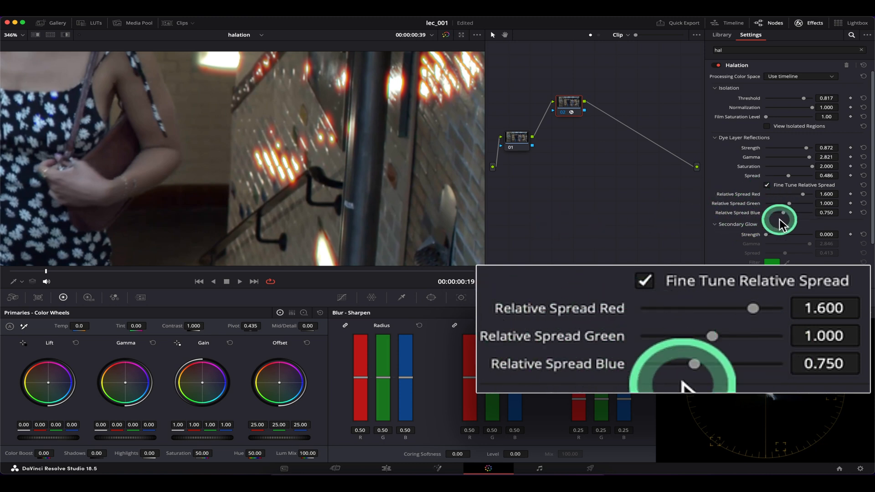
left_click_drag(803, 194, 815, 214)
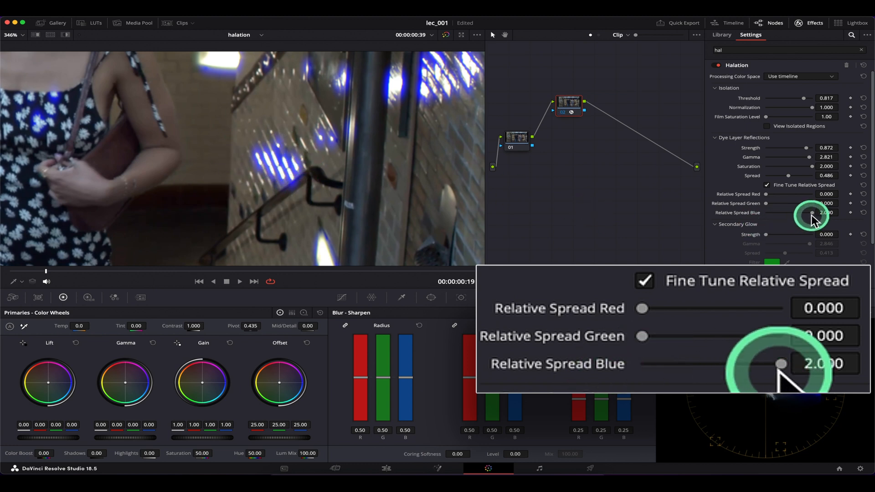
Isolate the green glow at a relative spread of 1.853, then the red glow at 2.000, with the other channels at 0.000
mouse_move(811, 214)
left_mouse_down()
mouse_move(766, 213)
mouse_move(809, 204)
left_mouse_up()
left_click(286, 184)
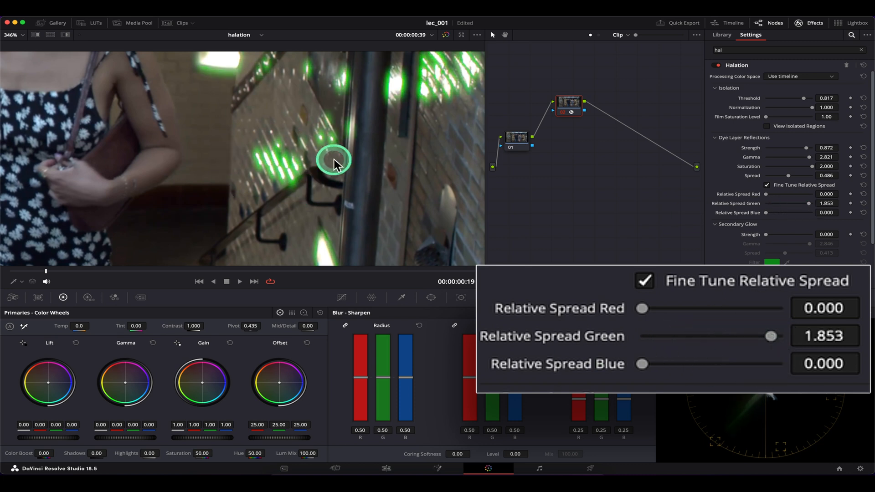
left_click_drag(766, 194, 813, 193)
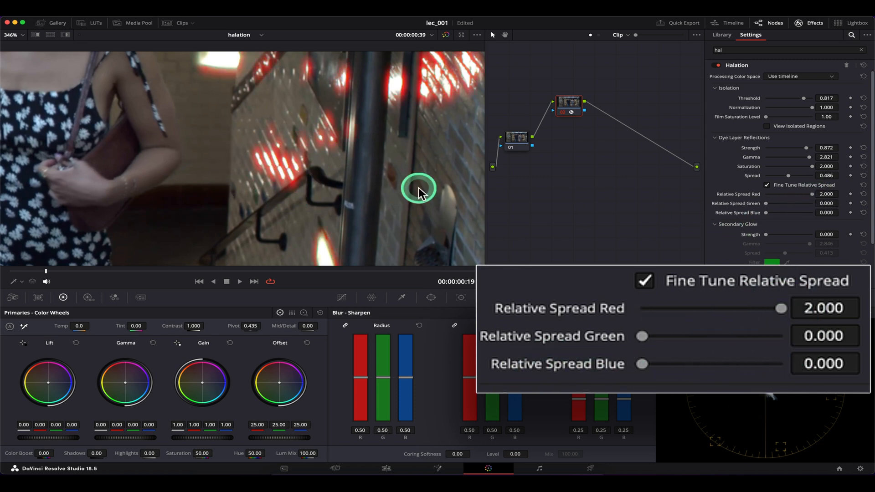
left_click(315, 150)
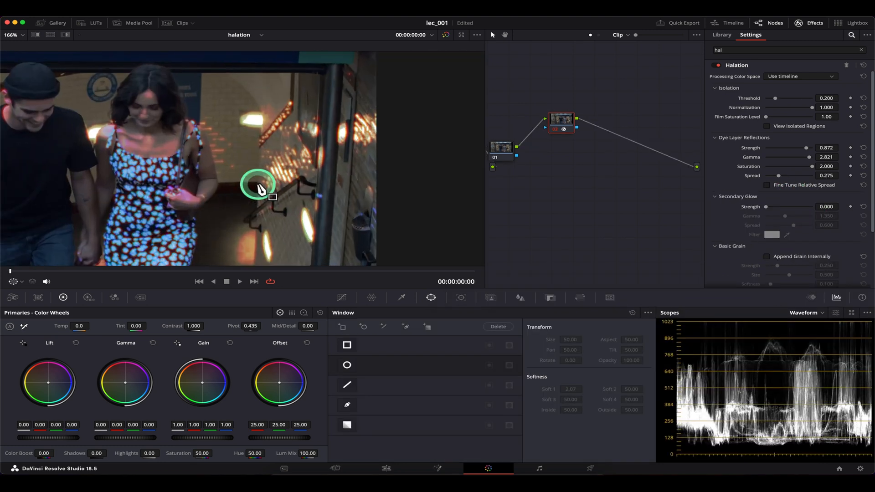
Compare the couple's dress, skin and the background lights up close with the Halation node disabled and enabled
left_click_drag(259, 184, 345, 182)
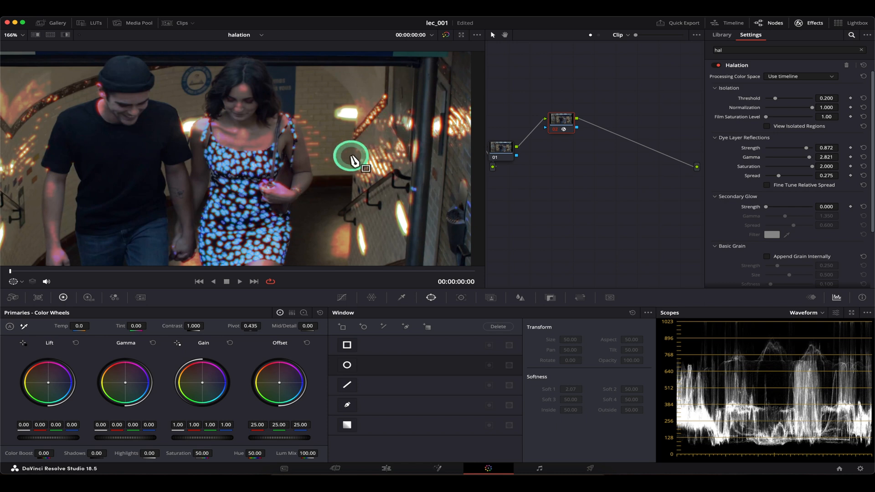
scroll(350, 161, "up", 2)
scroll(347, 161, "up", 1)
left_click_drag(313, 138, 336, 165)
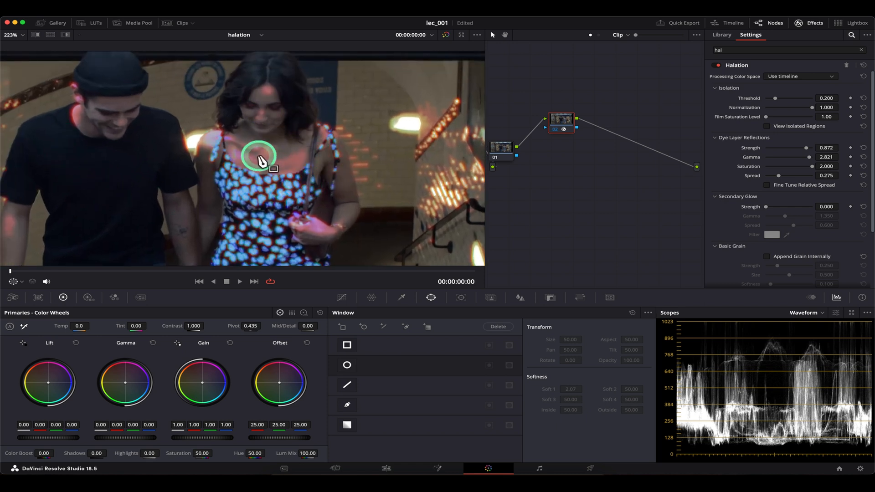
scroll(253, 155, "up", 1)
key("ctrl+d")
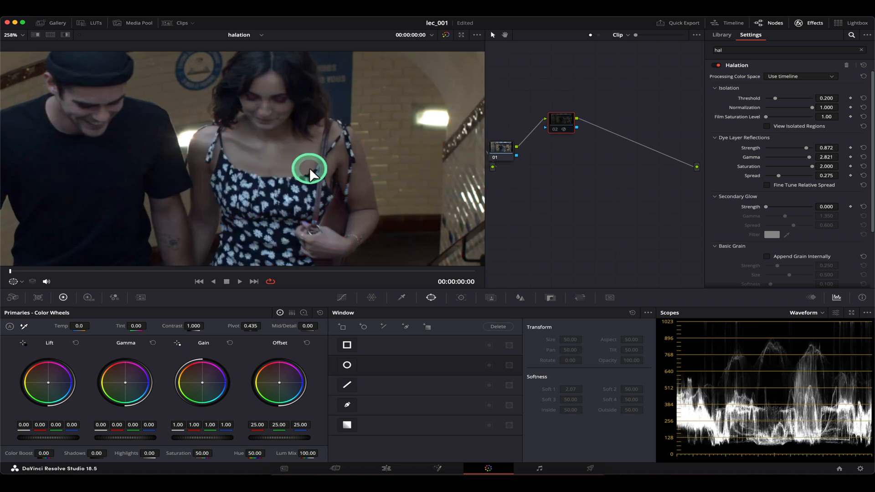
key("ctrl+d")
scroll(339, 158, "down", 2)
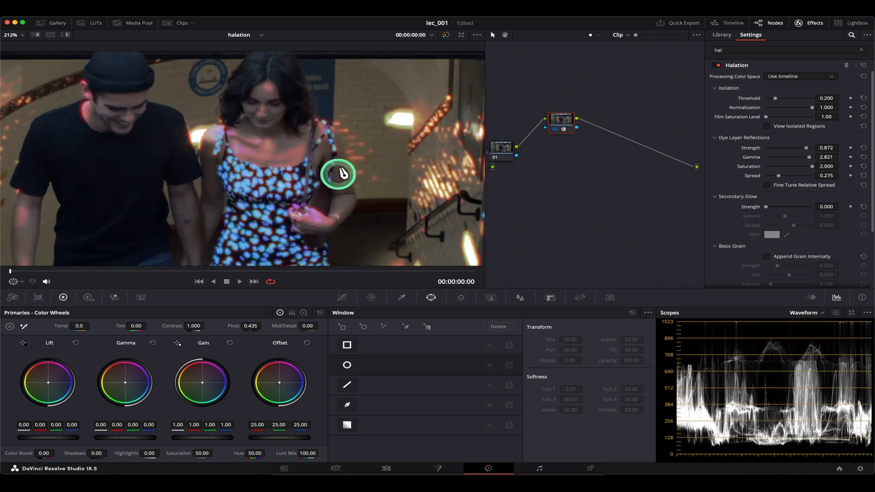
key("ctrl+d")
key("ctrl+d")
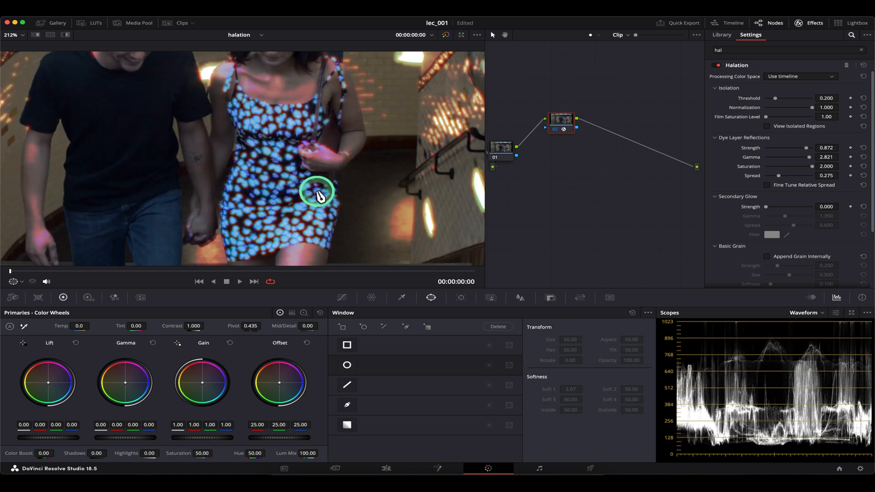
scroll(292, 186, "down", 4)
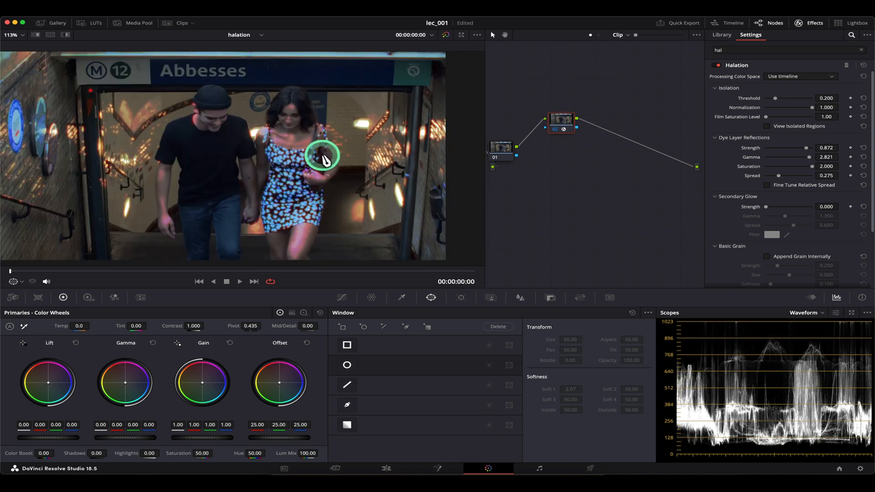
scroll(325, 159, "down", 1)
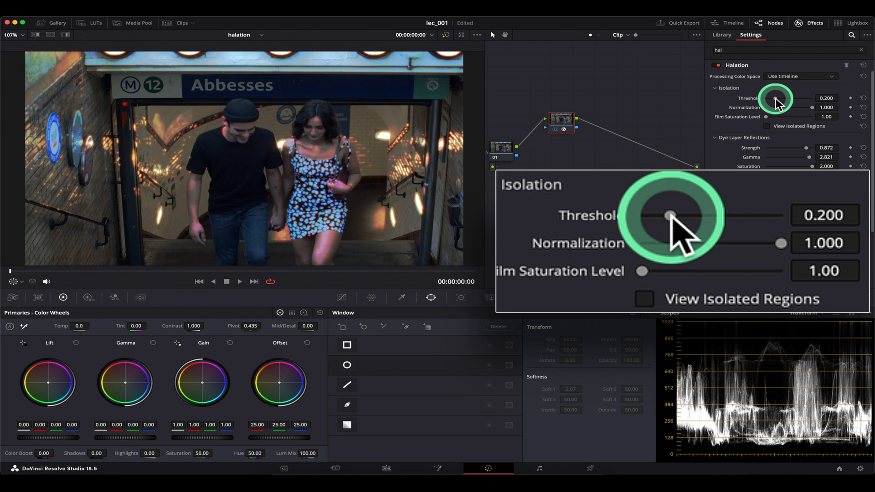
Try an Isolation threshold of 0.881, then 0.605, inspecting the dress and the wall lights at each value
left_click_drag(775, 98, 806, 99)
scroll(345, 185, "up", 3)
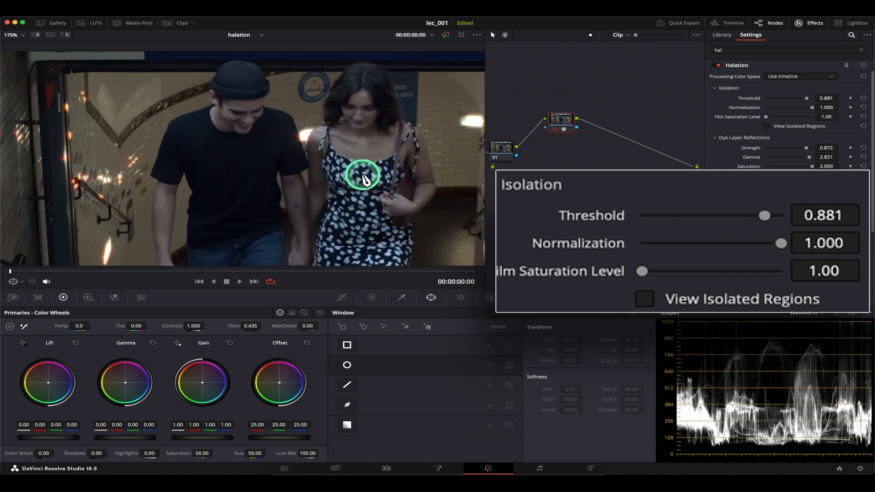
left_click_drag(378, 190, 311, 223)
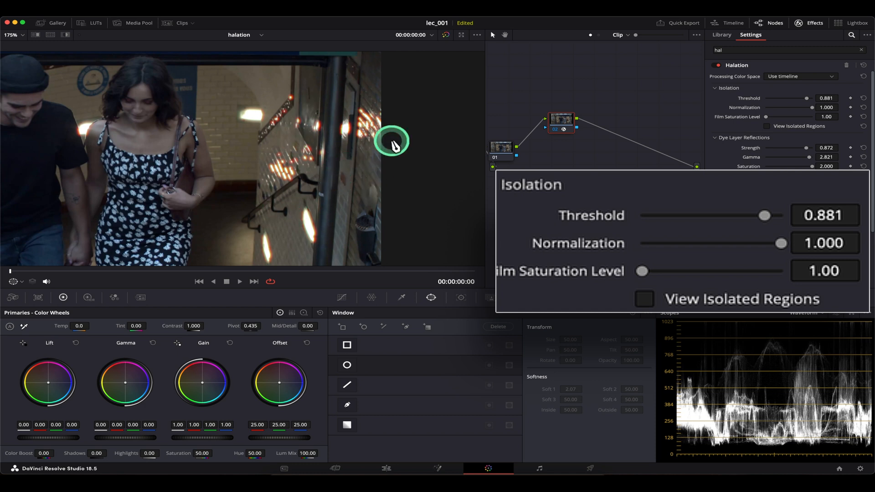
mouse_move(807, 98)
left_mouse_down()
mouse_move(778, 99)
mouse_move(794, 99)
left_mouse_up()
left_click_drag(253, 191, 335, 163)
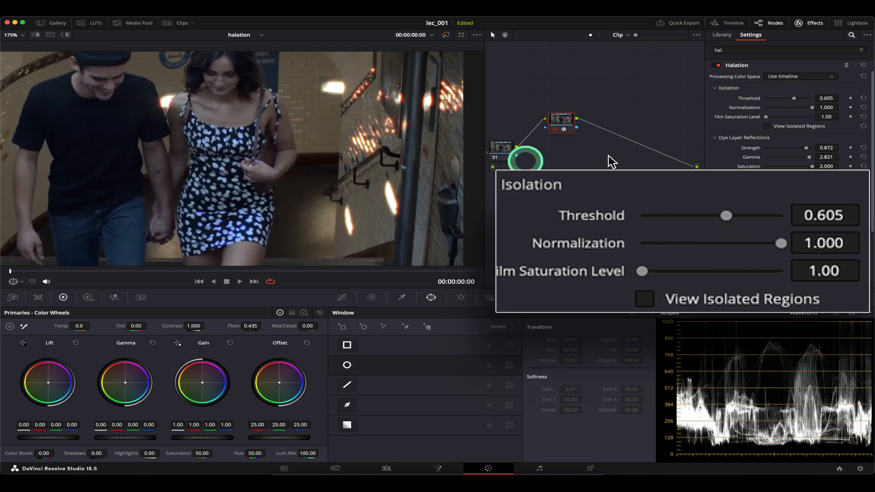
View the isolated regions while lowering the Isolation threshold to 0.202, then return to the normal image
left_click(768, 127)
scroll(335, 175, "down", 2)
scroll(335, 175, "down", 2)
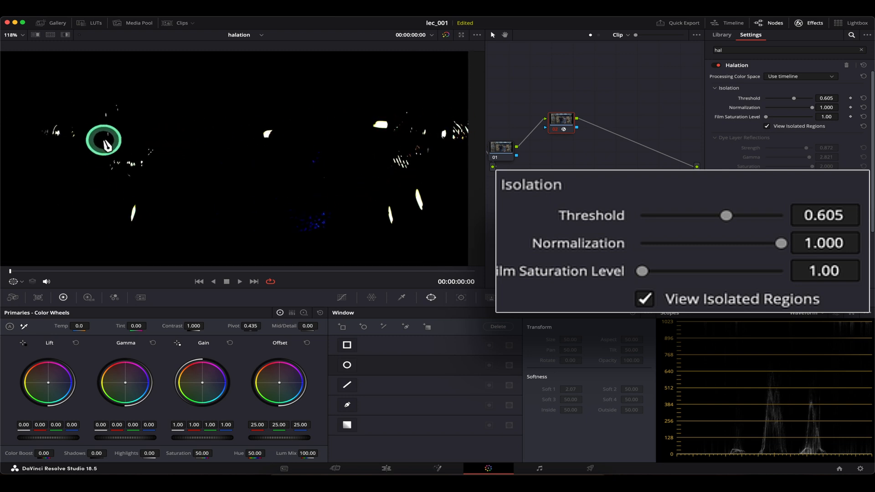
left_click_drag(794, 98, 776, 98)
left_click(675, 144)
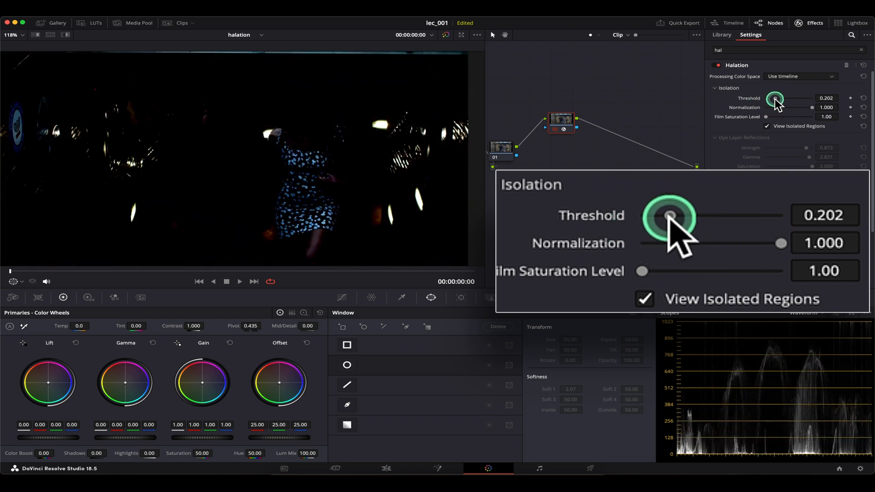
left_click(187, 185)
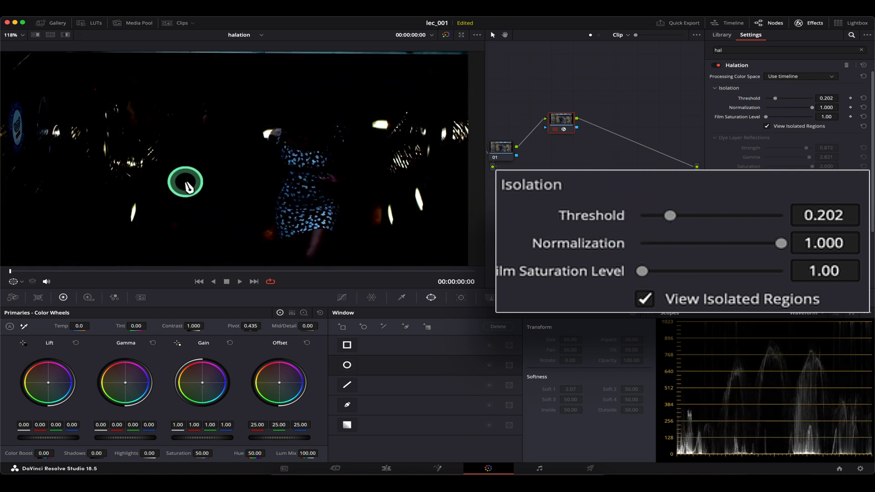
left_click(780, 127)
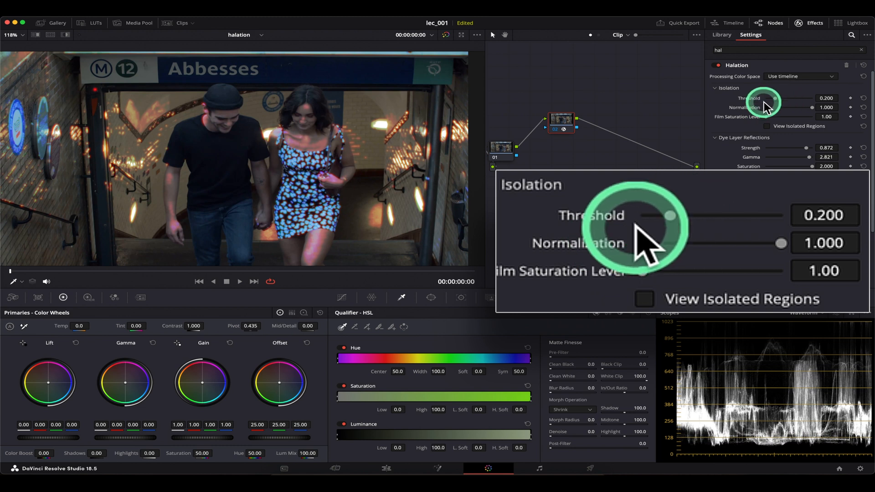
Bring the Isolation threshold down to 0.211 together with the normalization, then set the normalization to 0.229
mouse_move(788, 102)
left_mouse_down()
mouse_move(818, 98)
mouse_move(789, 98)
left_mouse_up()
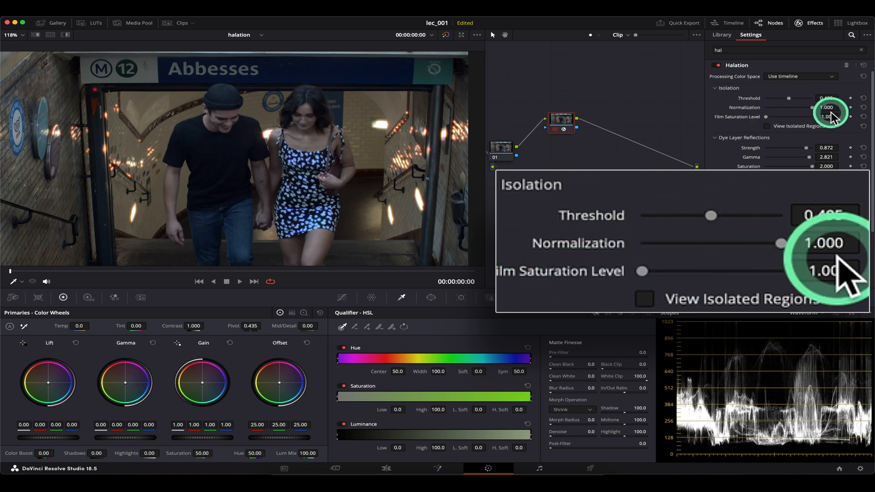
left_click(792, 108)
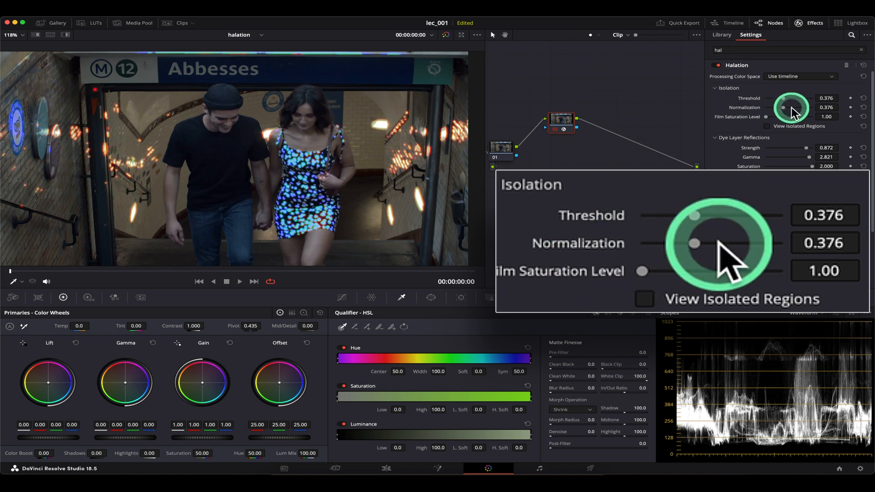
mouse_move(783, 108)
left_mouse_down()
mouse_move(829, 109)
mouse_move(776, 99)
mouse_move(789, 108)
mouse_move(770, 108)
left_mouse_up()
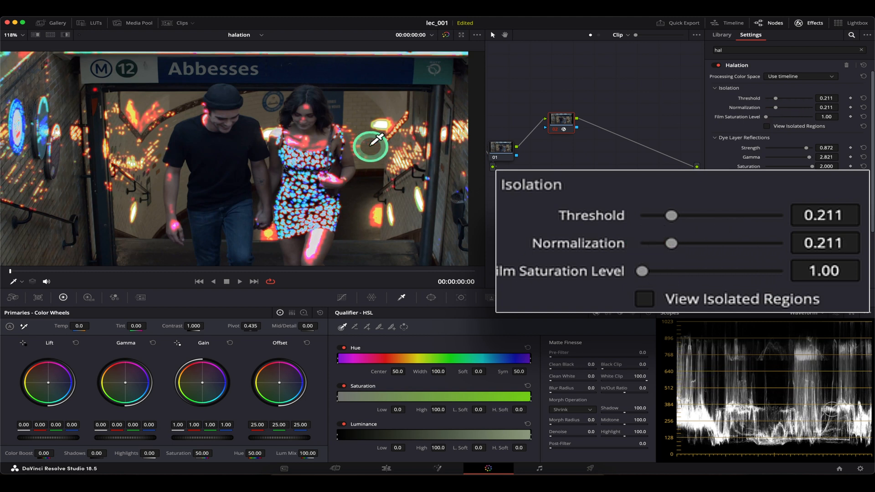
scroll(266, 168, "down", 2)
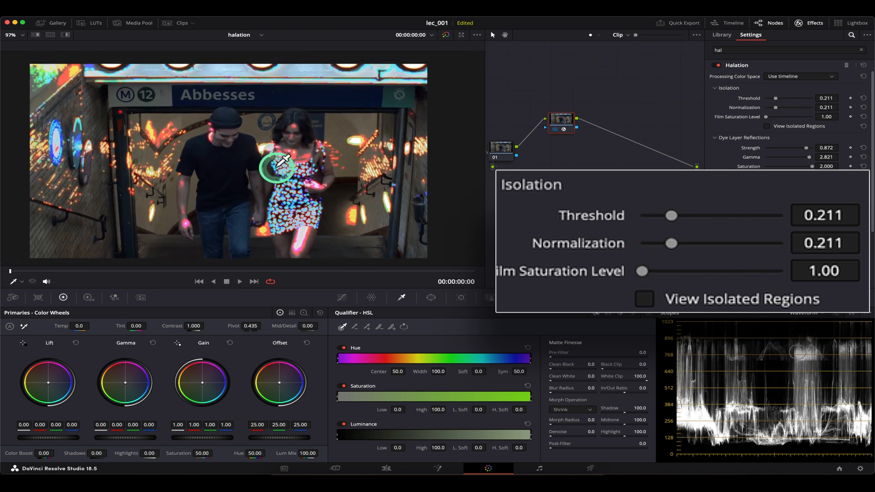
mouse_move(770, 109)
left_mouse_down()
mouse_move(818, 109)
mouse_move(774, 108)
left_mouse_up()
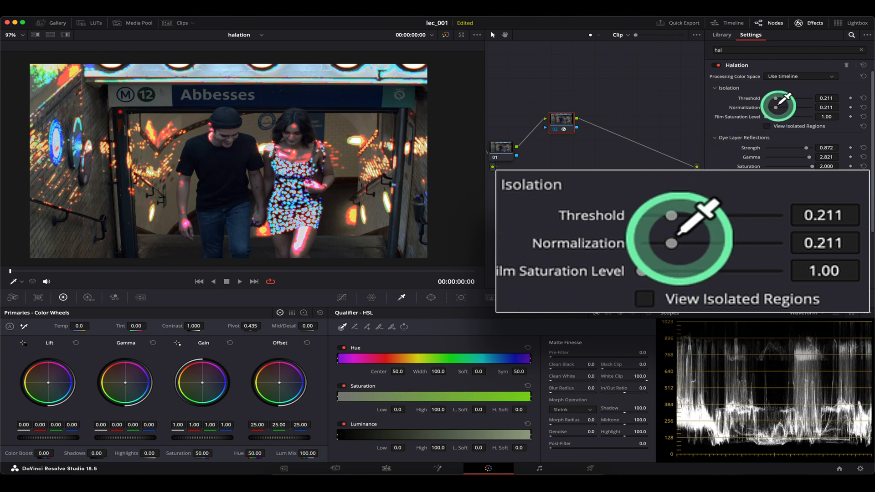
mouse_move(777, 108)
left_mouse_down()
mouse_move(798, 107)
mouse_move(777, 108)
left_mouse_up()
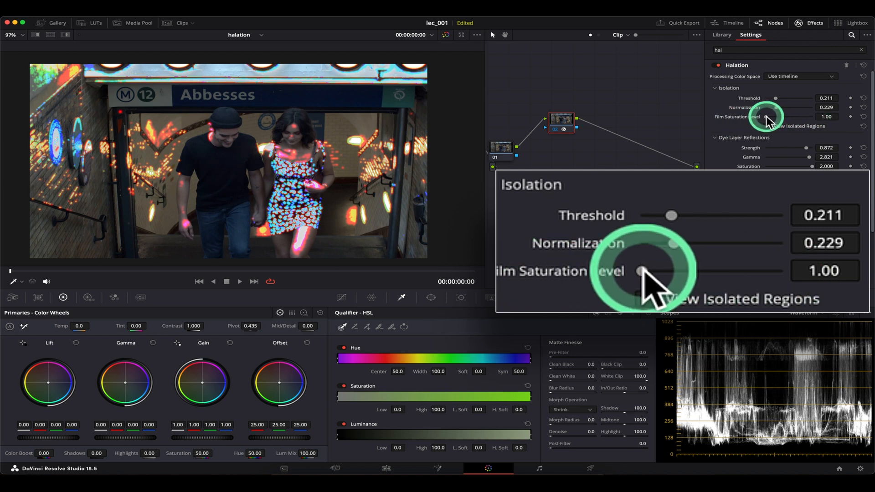
Try Film Saturation Level values of 3.23 and 3.56, then lower it again
mouse_move(767, 117)
left_mouse_down()
mouse_move(812, 117)
mouse_move(777, 118)
left_mouse_up()
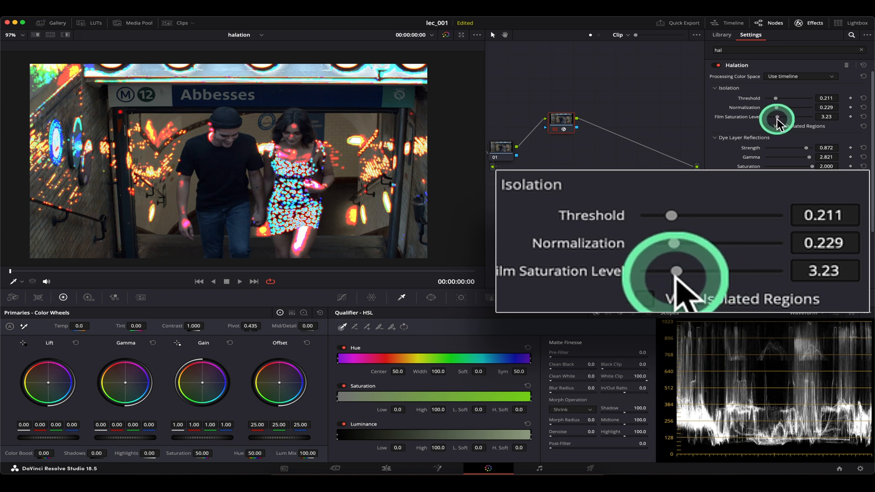
mouse_move(778, 117)
left_mouse_down()
mouse_move(762, 119)
mouse_move(778, 120)
left_mouse_up()
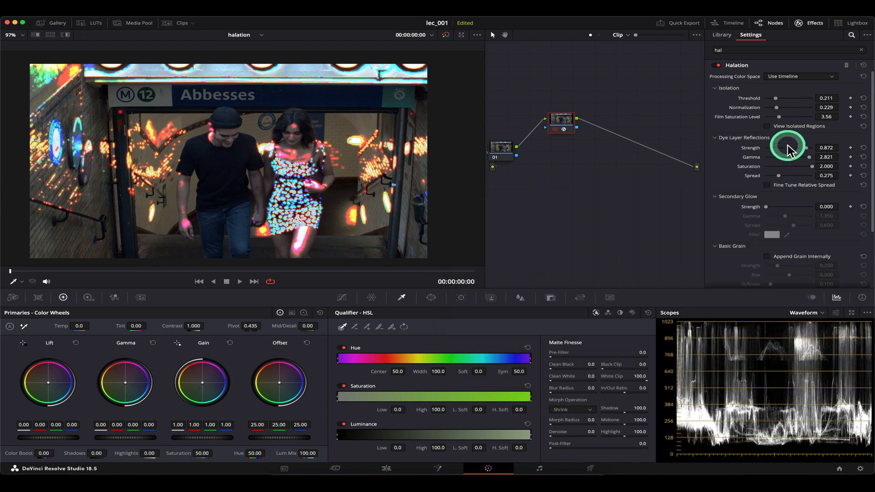
mouse_move(779, 119)
left_mouse_down()
mouse_move(792, 118)
mouse_move(770, 117)
left_mouse_up()
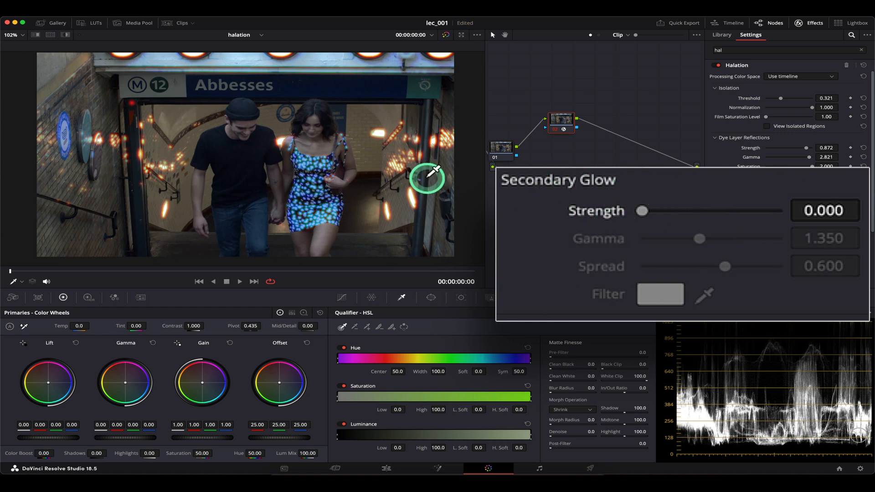
Raise the Secondary Glow strength to 0.349 and on to 0.688 with the stairway lights framed closely
scroll(424, 174, "up", 5)
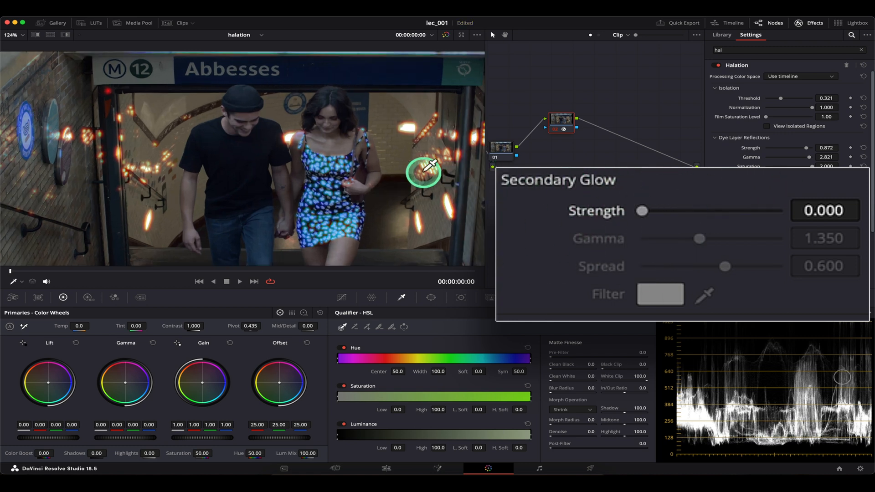
left_click_drag(441, 175, 277, 173)
scroll(277, 173, "up", 3)
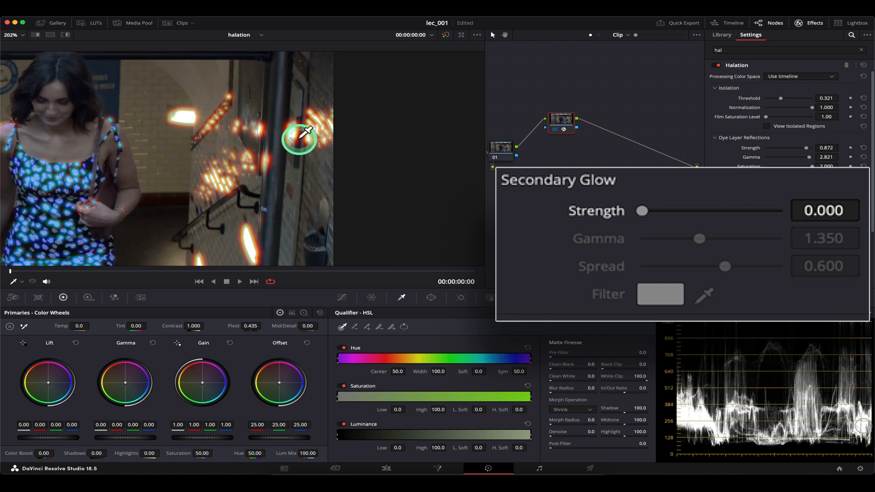
left_click_drag(642, 210, 691, 210)
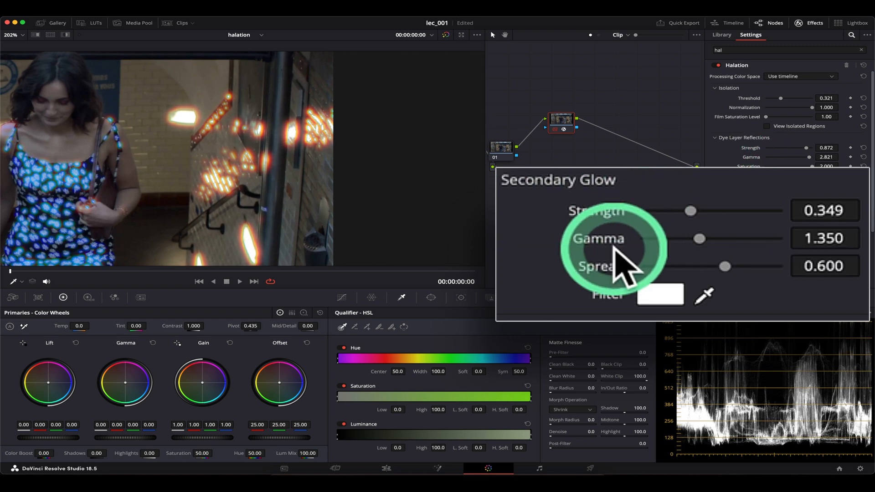
left_click_drag(690, 210, 734, 212)
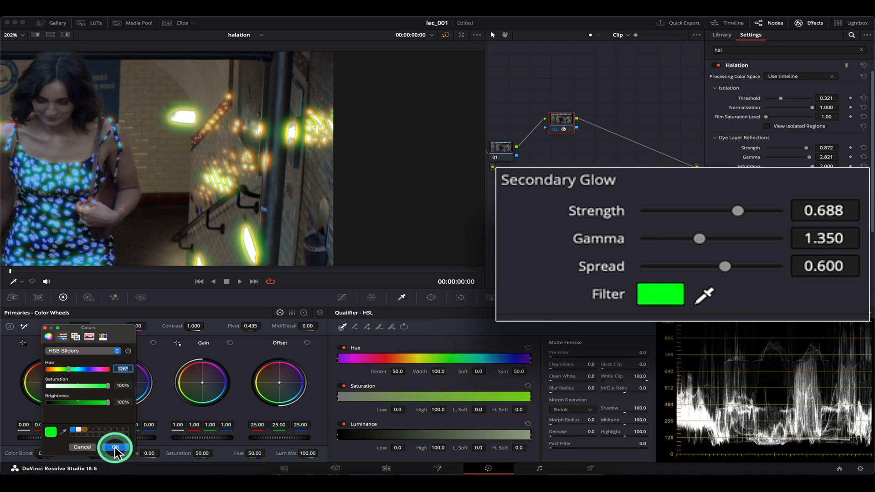
Set the Secondary Glow filter to green with hue 126°, saturation 100% and brightness 100%, and its gamma to 2.846
left_click(115, 447)
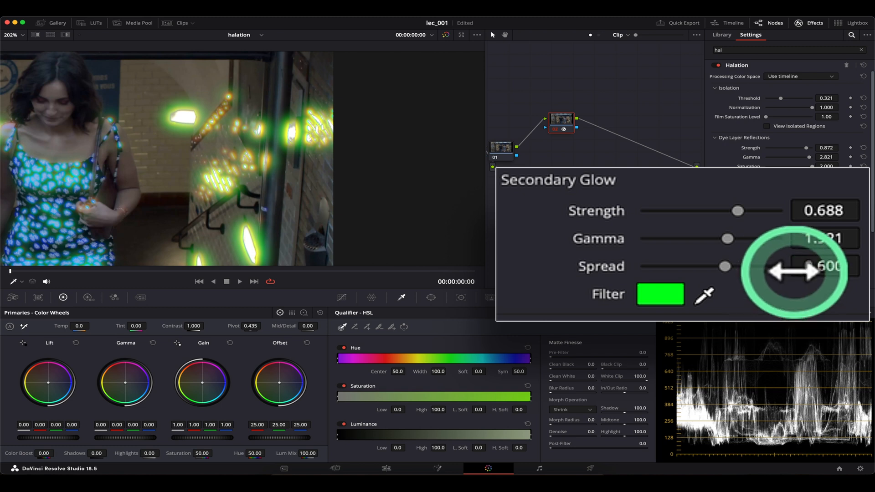
left_click_drag(728, 239, 765, 238)
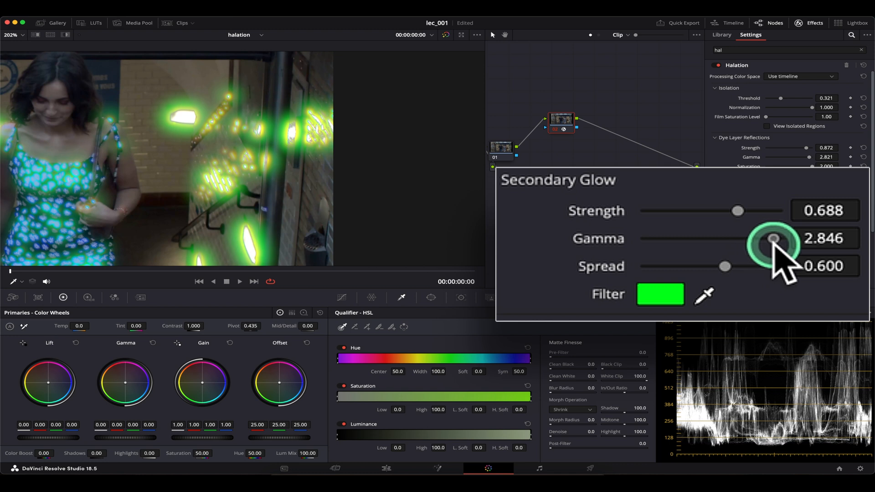
Set the Secondary Glow spread to 0.578 and raise the Isolation threshold to 0.817
mouse_move(725, 266)
left_mouse_down()
mouse_move(674, 266)
mouse_move(722, 267)
left_mouse_up()
scroll(345, 172, "down", 3)
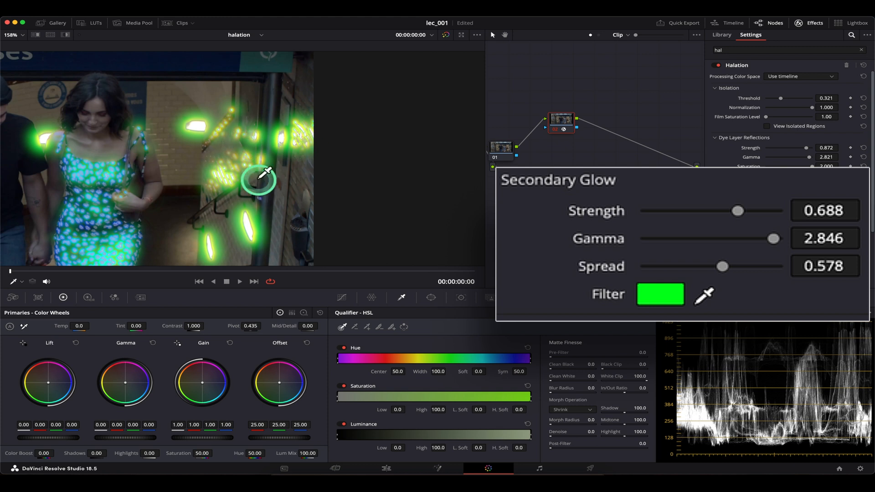
left_click_drag(204, 170, 241, 162)
left_click_drag(781, 98, 799, 99)
scroll(212, 167, "down", 6)
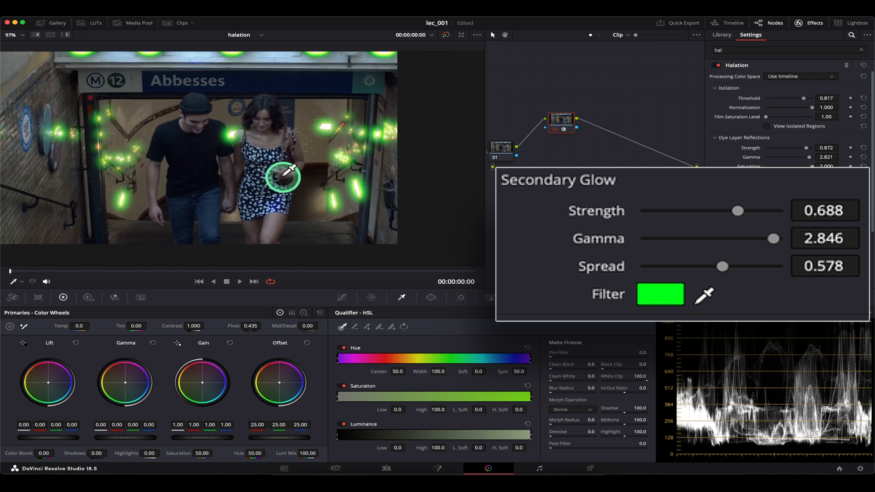
Drop the Secondary Glow strength to 0.000 to compare the look, then raise it to 0.211
left_click_drag(738, 211, 642, 211)
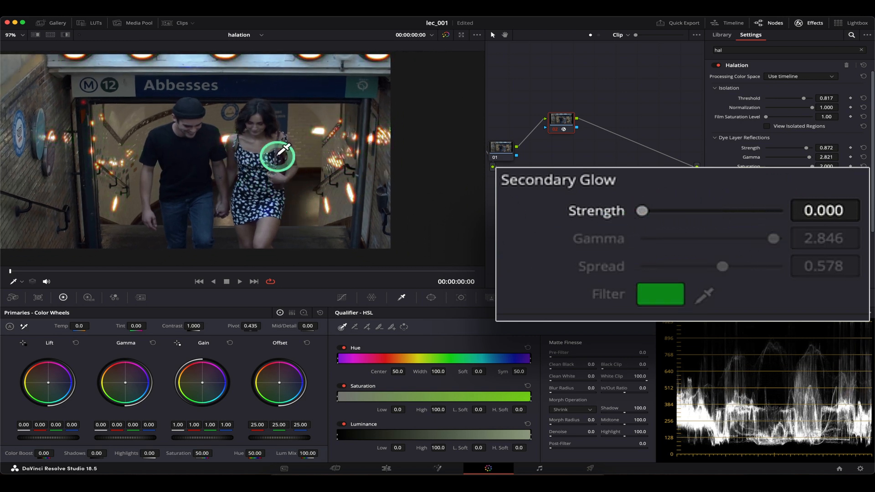
scroll(347, 164, "up", 6)
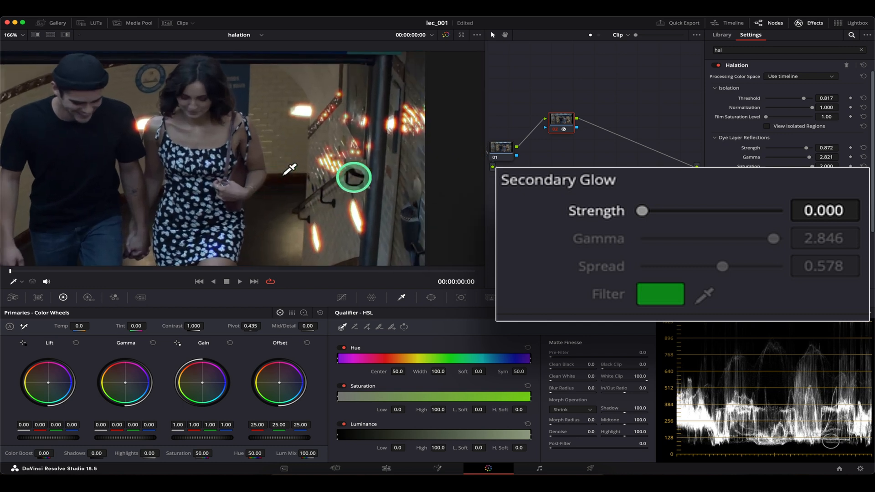
left_click_drag(641, 211, 672, 211)
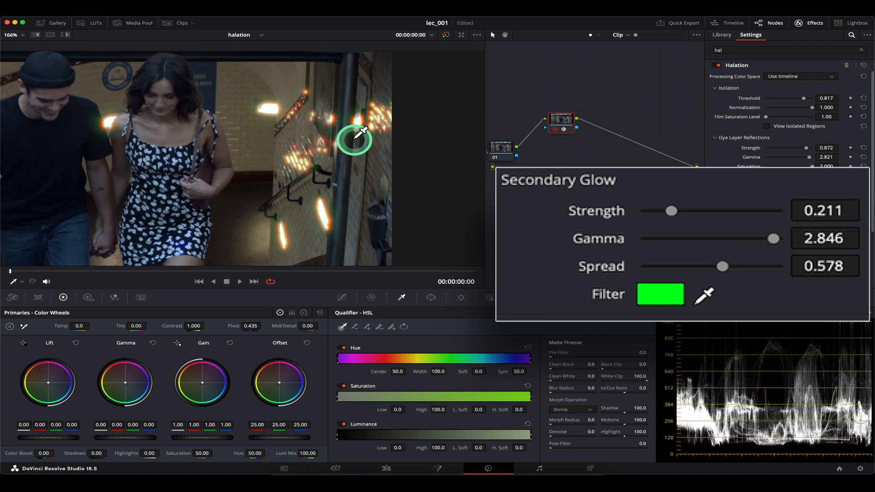
scroll(343, 159, "up", 2)
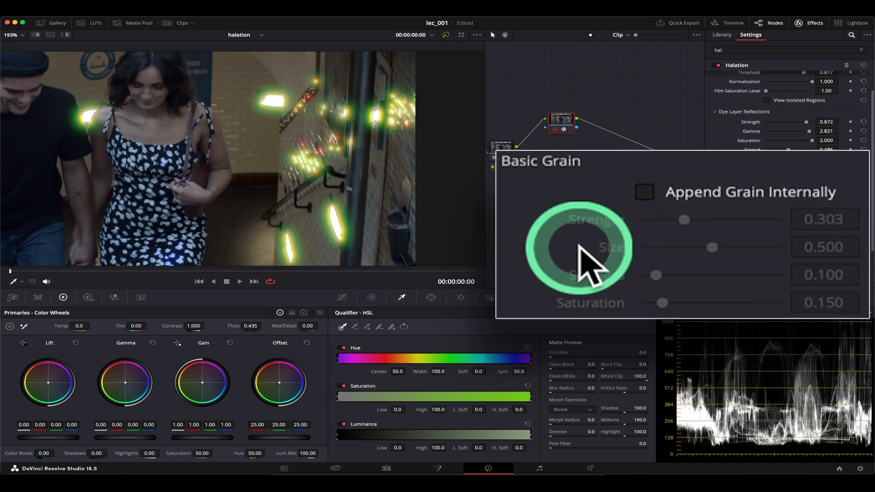
Enable internally appended grain in Basic Grain and raise its strength to 1.000
left_click(657, 189)
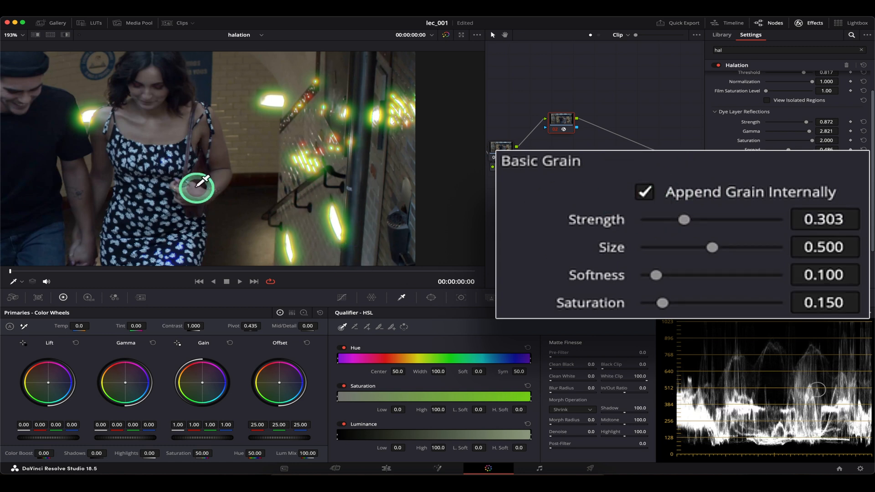
scroll(200, 183, "up", 5)
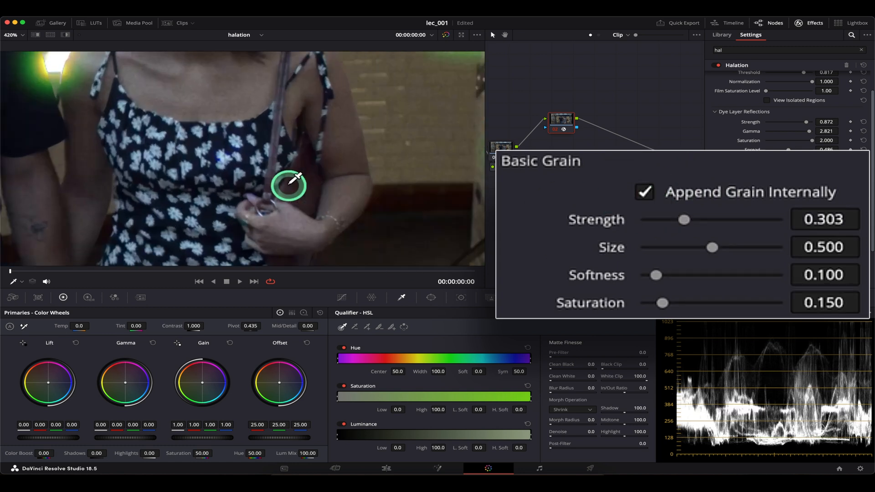
left_click_drag(274, 108, 263, 173)
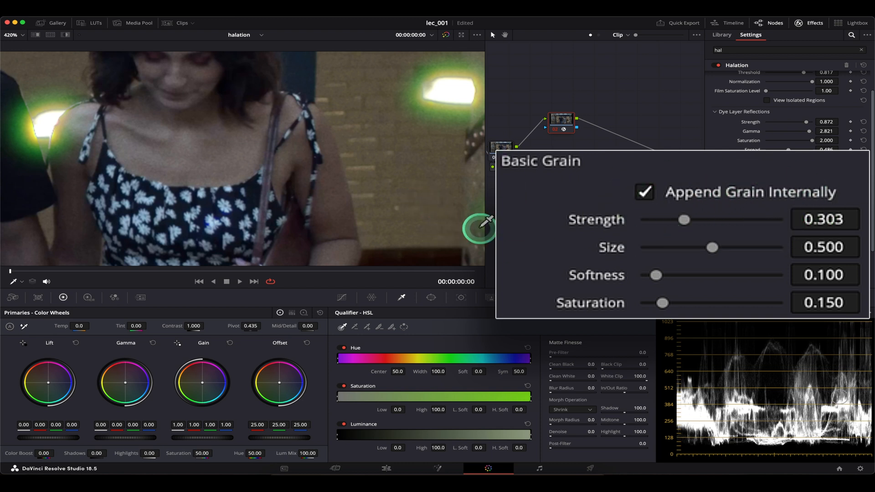
left_click_drag(683, 220, 787, 234)
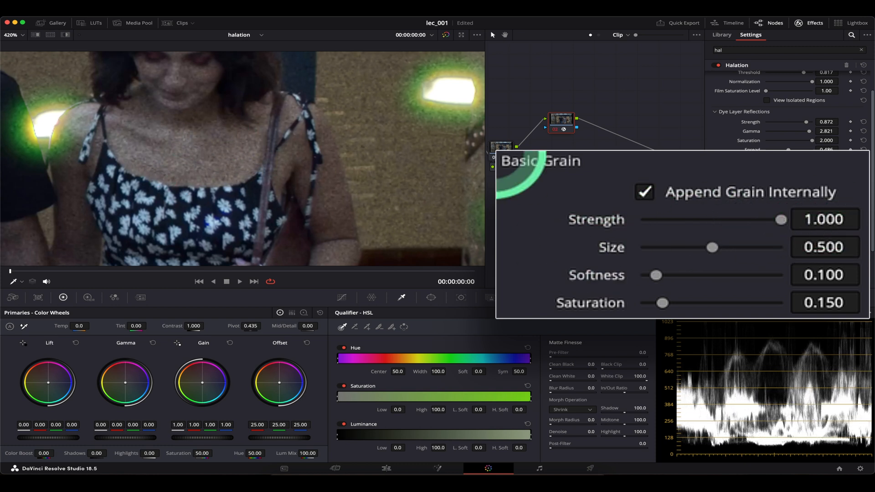
Set the grain size to 0.229 and the grain softness to 0.000
left_click_drag(710, 247, 673, 249)
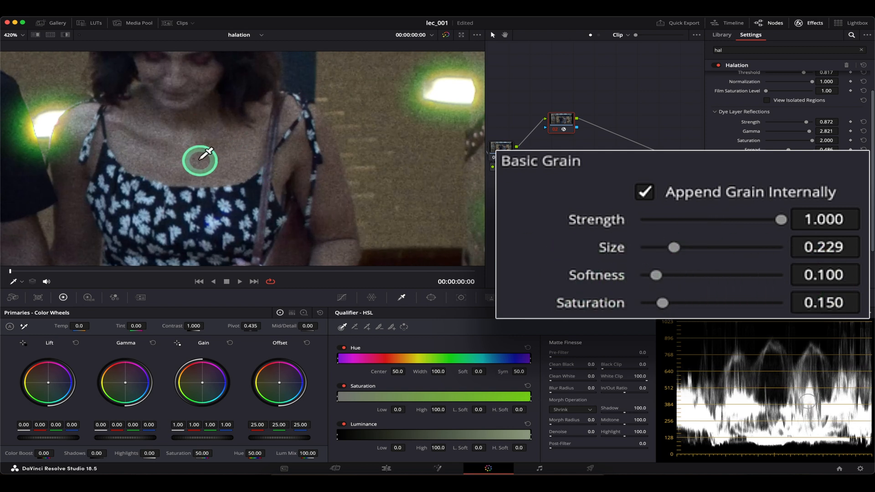
scroll(200, 161, "up", 3)
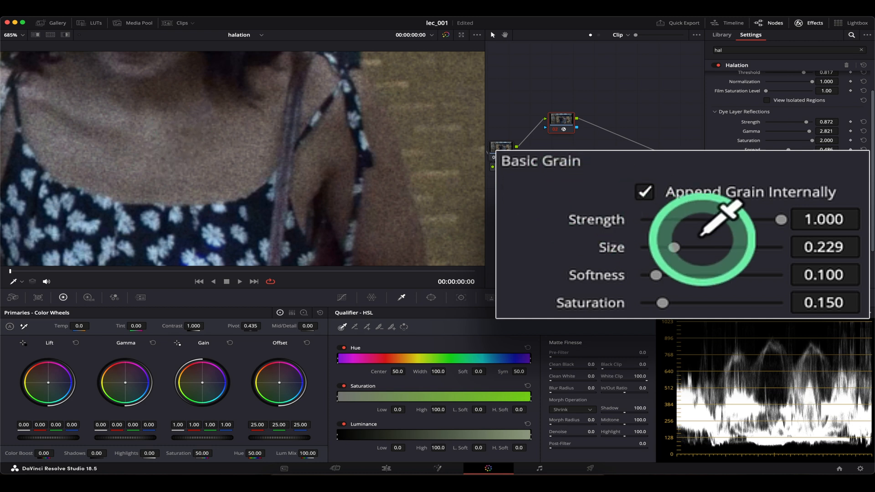
mouse_move(656, 276)
left_mouse_down()
mouse_move(834, 273)
mouse_move(641, 275)
left_mouse_up()
scroll(163, 154, "up", 1)
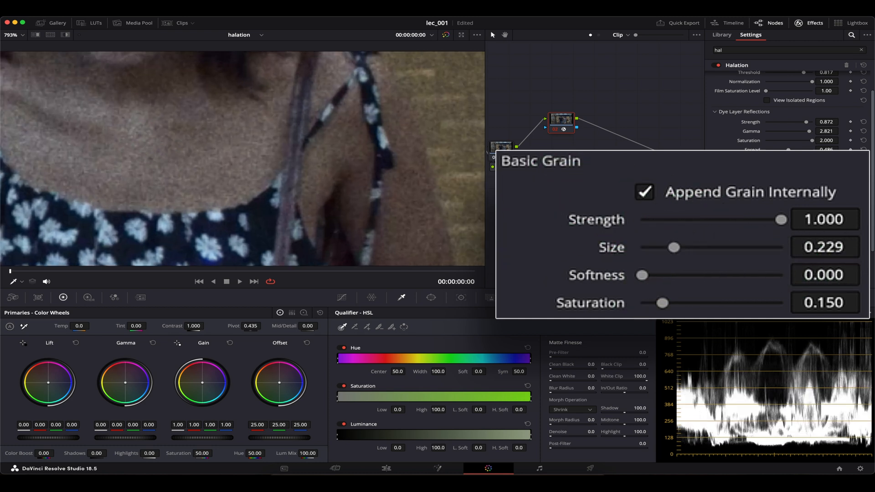
Frame the stairway lights closely and try a lower Reduce Highlights value in Global Adjustments
scroll(260, 196, "down", 3)
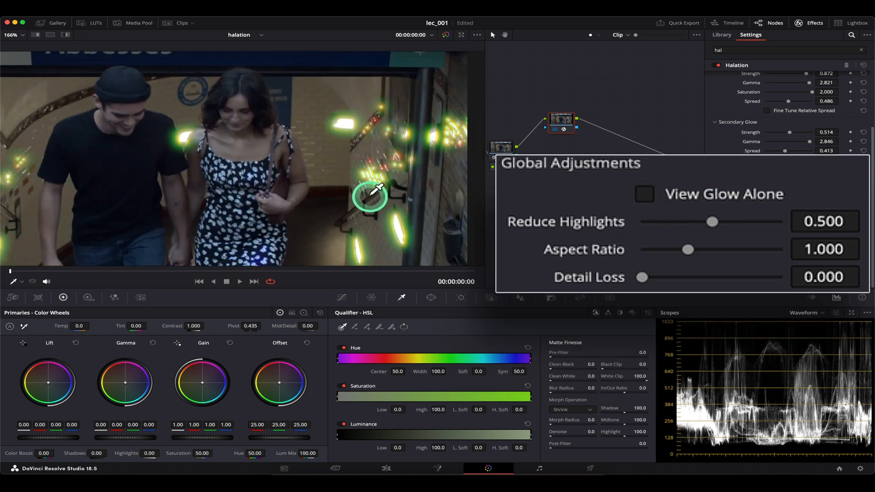
scroll(376, 190, "up", 1)
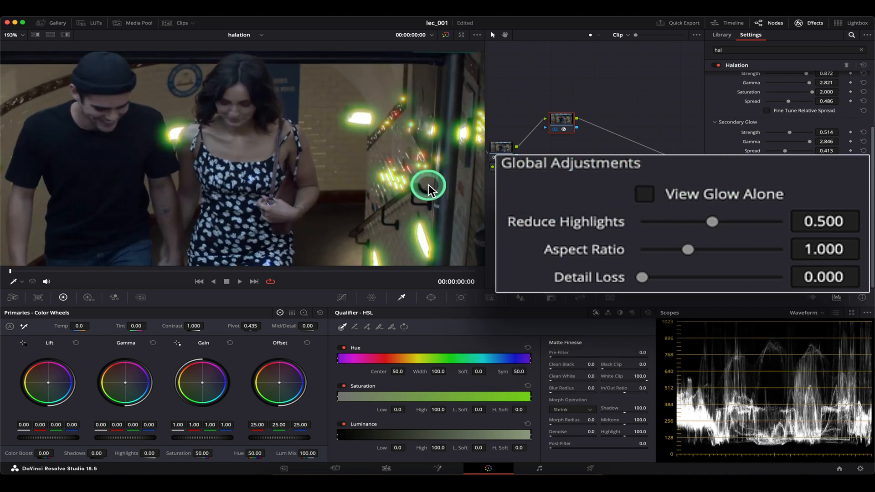
scroll(377, 207, "down", 2)
scroll(378, 208, "up", 3)
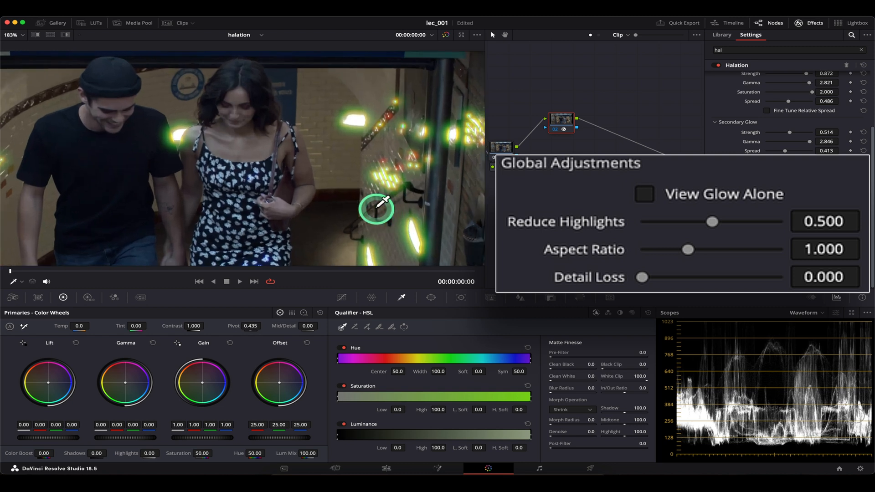
scroll(413, 189, "up", 2)
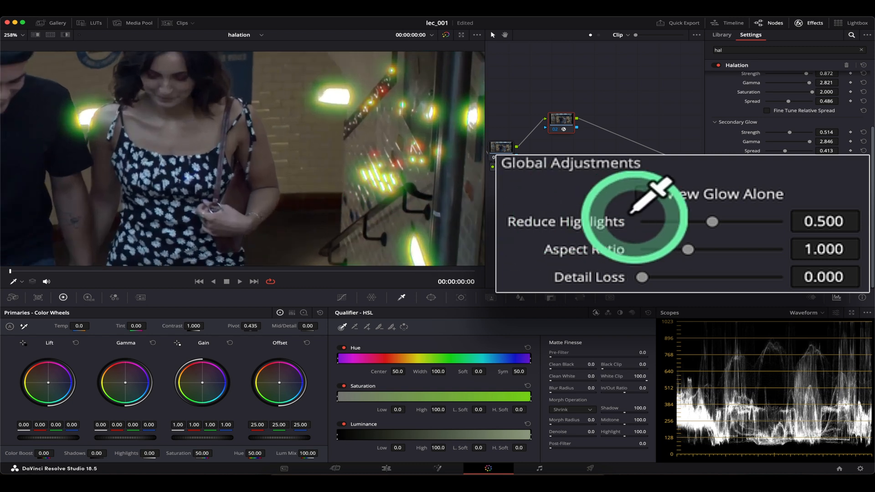
left_click_drag(712, 221, 691, 229)
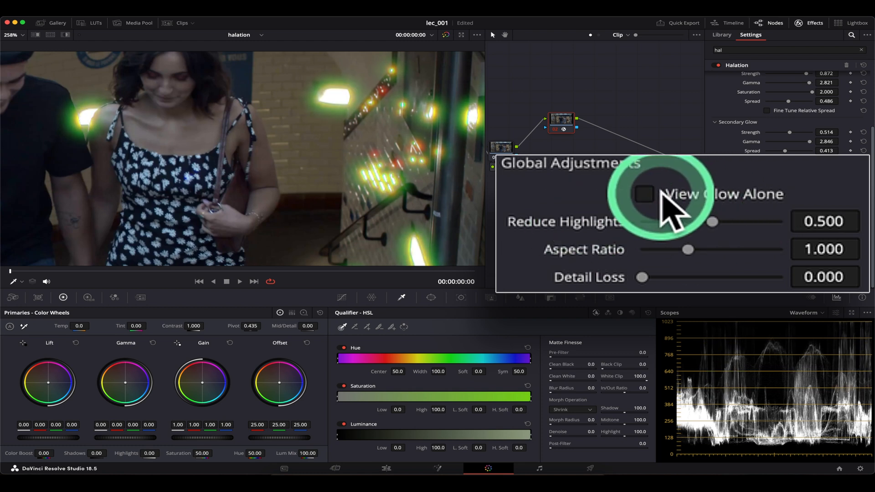
View the halation glow alone around the lights, then return to the full image
left_click(665, 195)
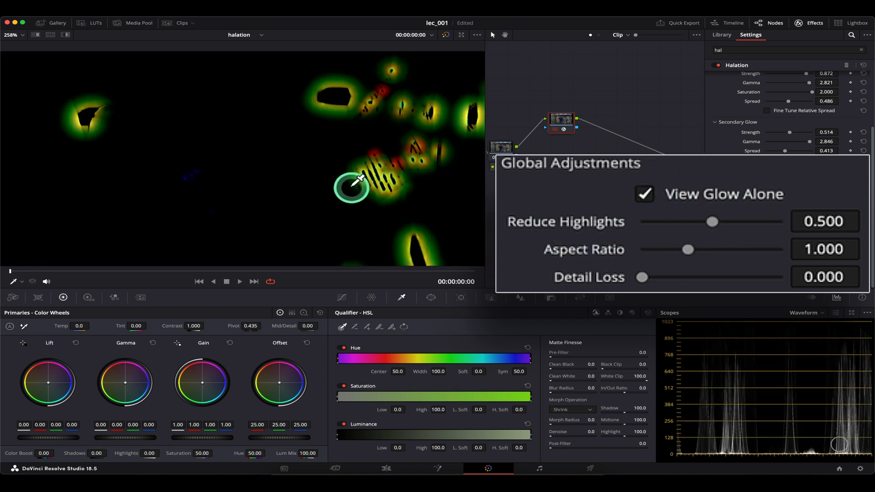
scroll(372, 170, "down", 2)
scroll(371, 170, "up", 2)
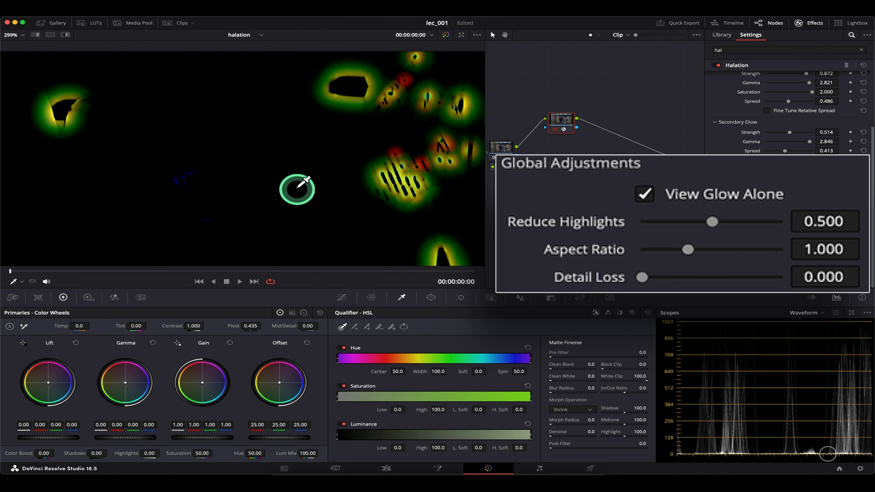
left_click(678, 196)
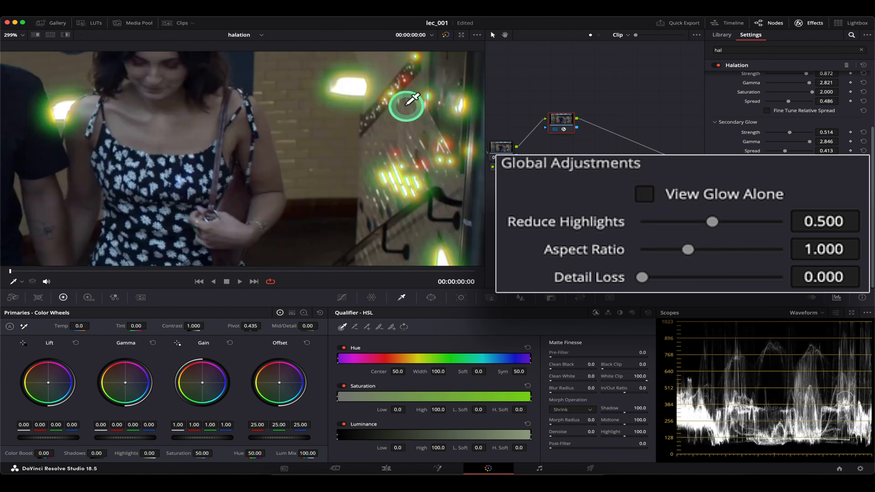
View the glow alone around the wall lamp and try lowering Reduce Highlights
scroll(399, 106, "up", 1)
scroll(384, 92, "up", 1)
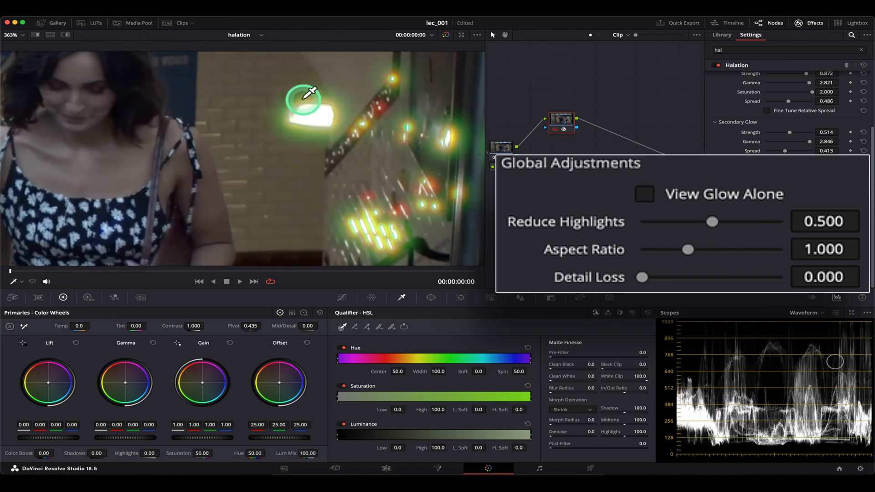
left_click(719, 196)
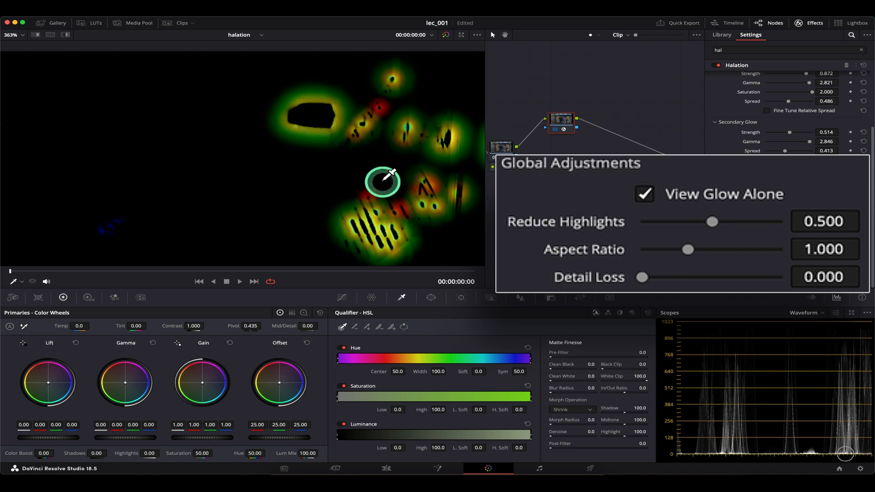
left_click_drag(711, 222, 658, 222)
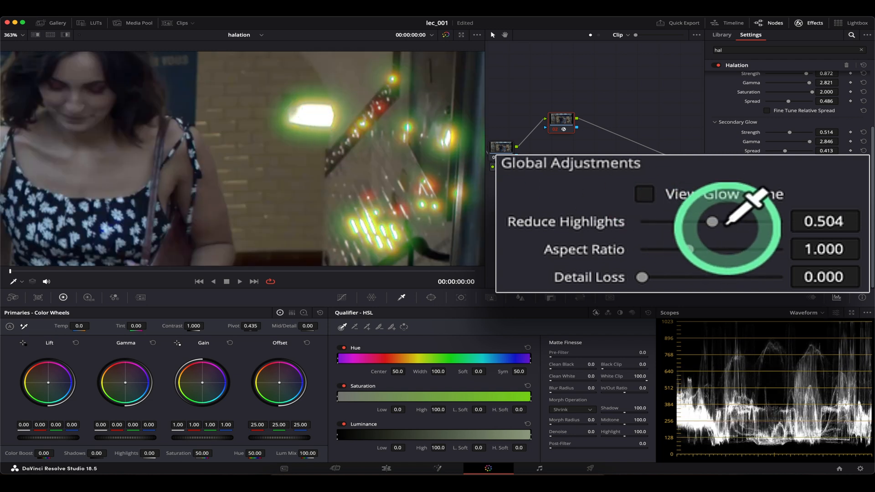
Lower Reduce Highlights to 0.138 and on to 0.000, check the glow alone, then reset the setting to 0.500
left_click_drag(712, 222, 661, 222)
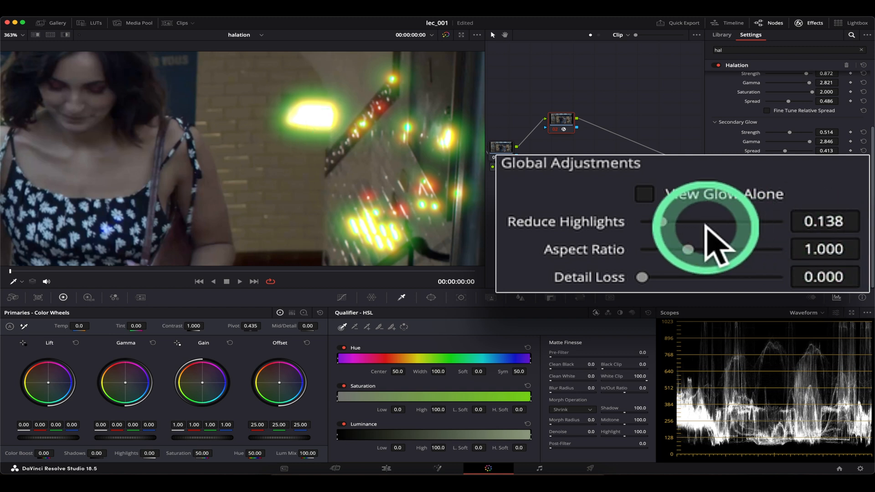
left_click_drag(661, 222, 470, 184)
left_click(689, 199)
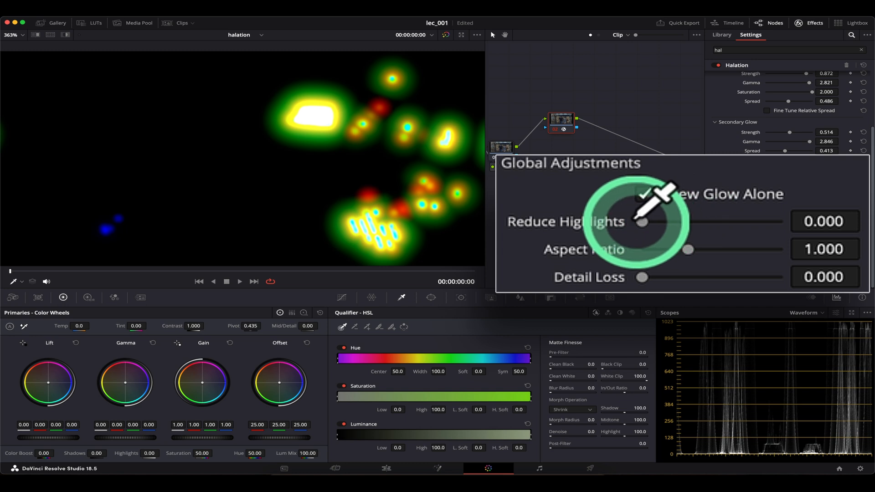
double_click(590, 225)
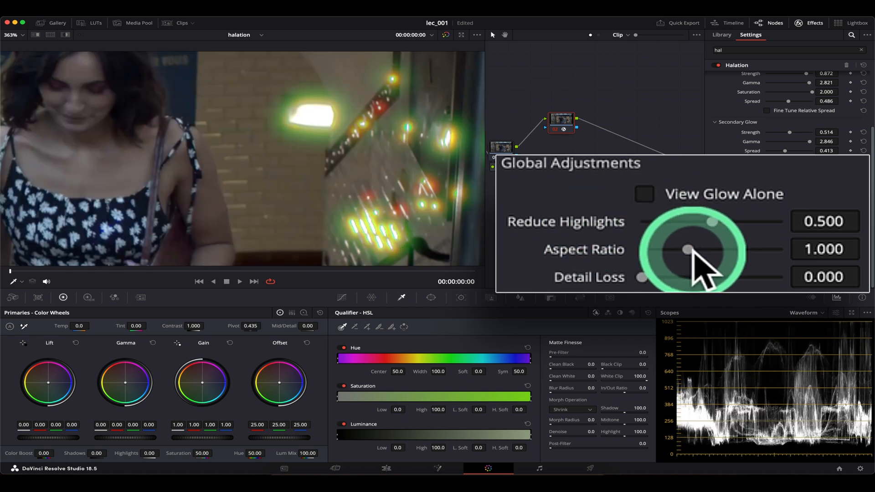
Set the glow's Aspect Ratio to 0.500, then raise Detail Loss to 1.000 and lower it again
left_click_drag(688, 249, 643, 250)
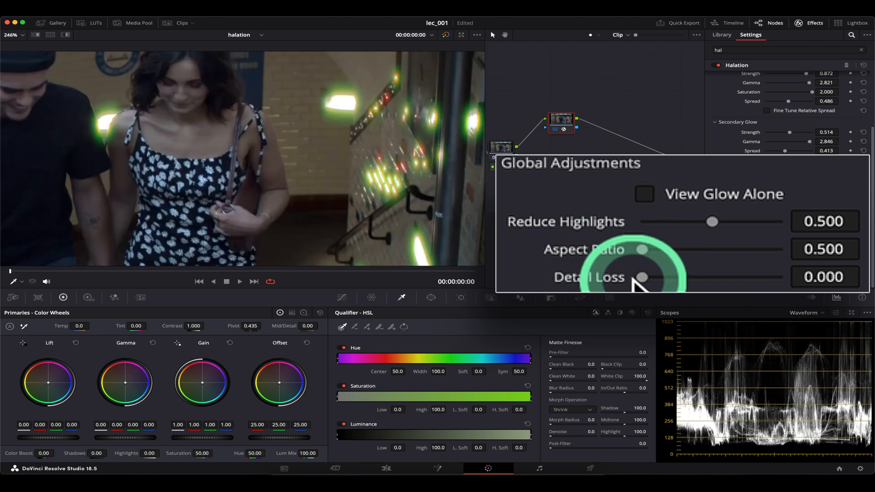
left_click_drag(642, 277, 643, 277)
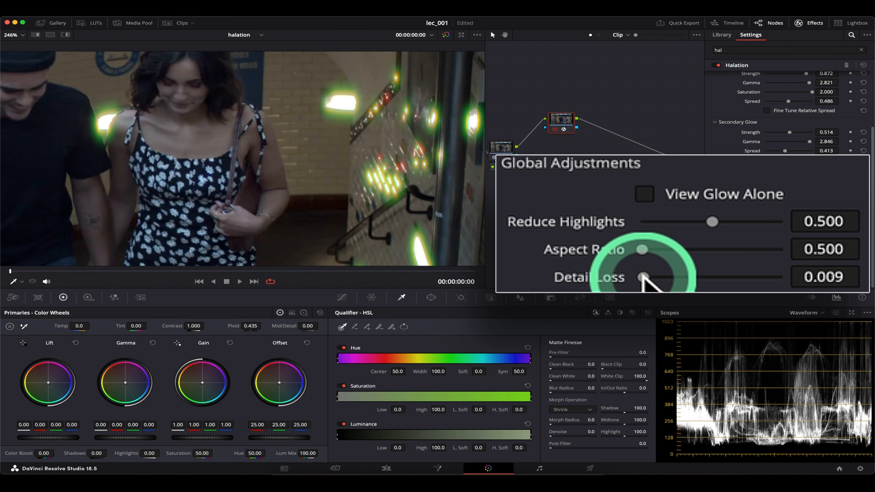
scroll(409, 183, "down", 5)
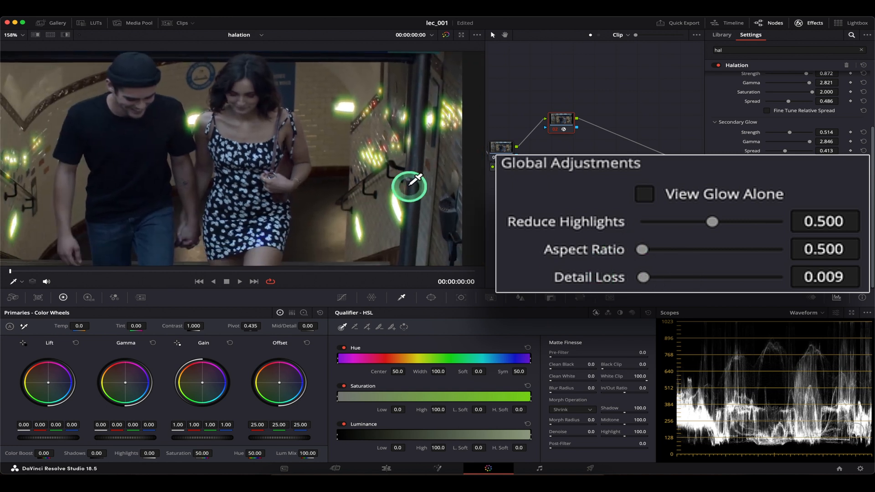
scroll(409, 187, "down", 2)
left_click_drag(643, 277, 793, 273)
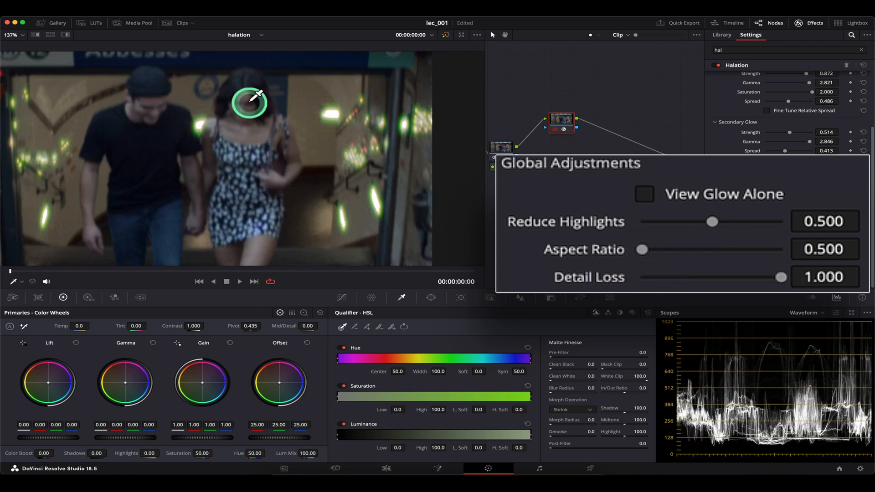
scroll(359, 187, "down", 3)
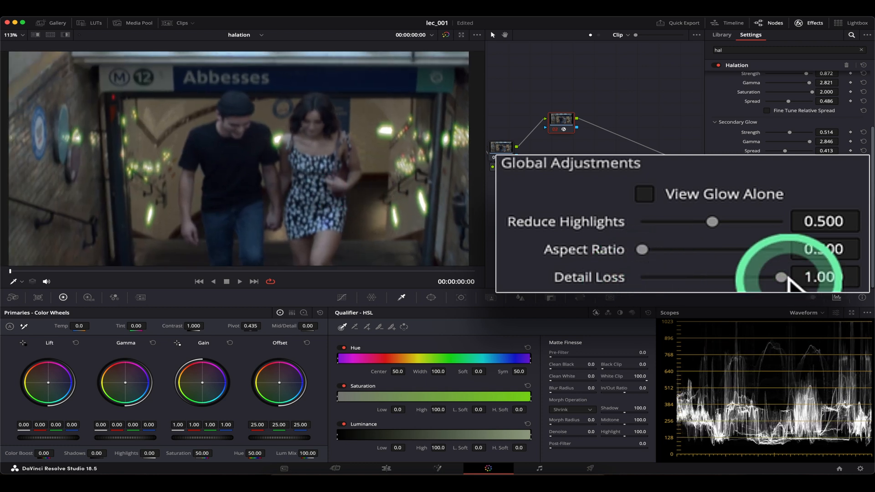
left_click_drag(781, 276, 562, 277)
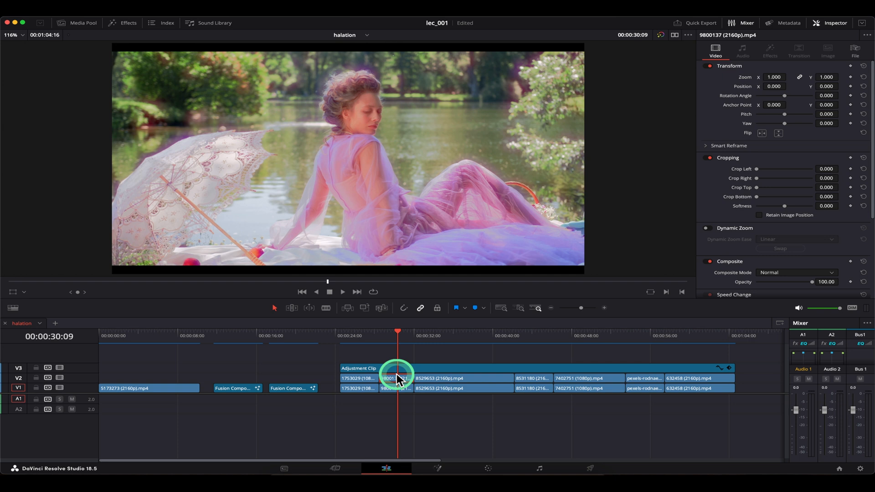
left_click(397, 379)
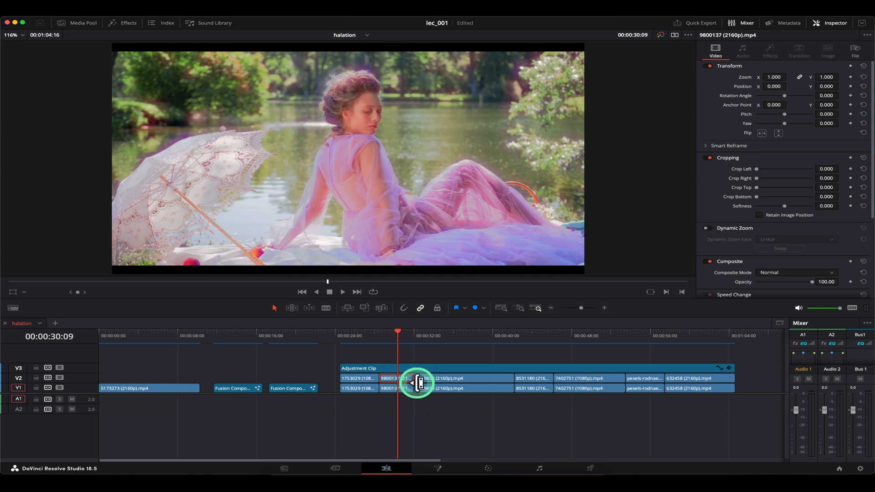